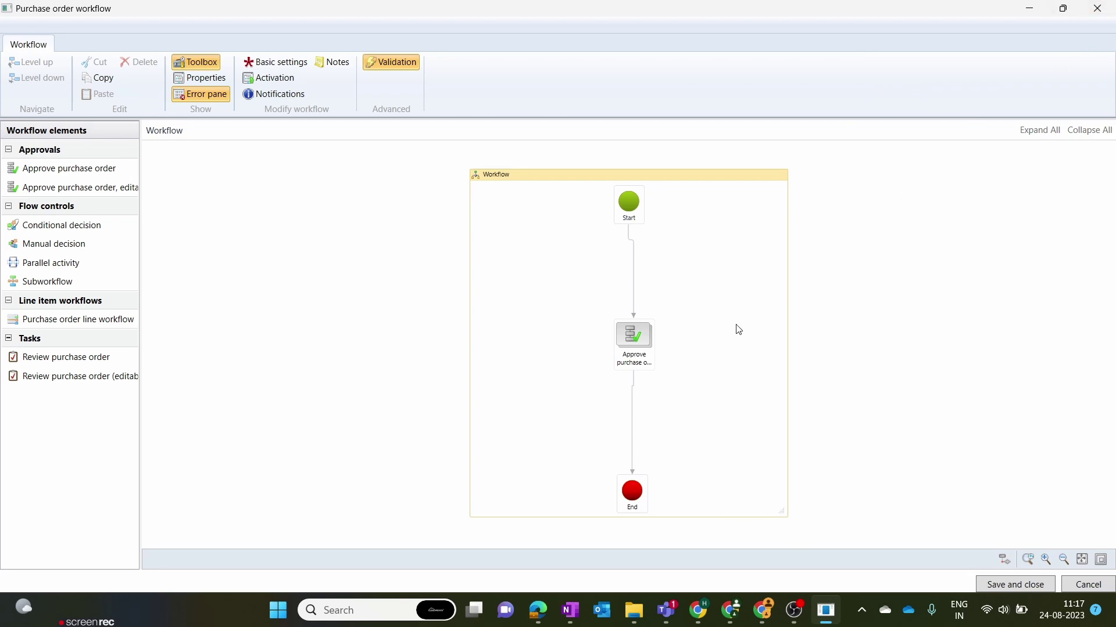
Review the assignment and condition settings of Step 1 in the purchase order approval element, and exit the workflow editor without saving
double_click(635, 339)
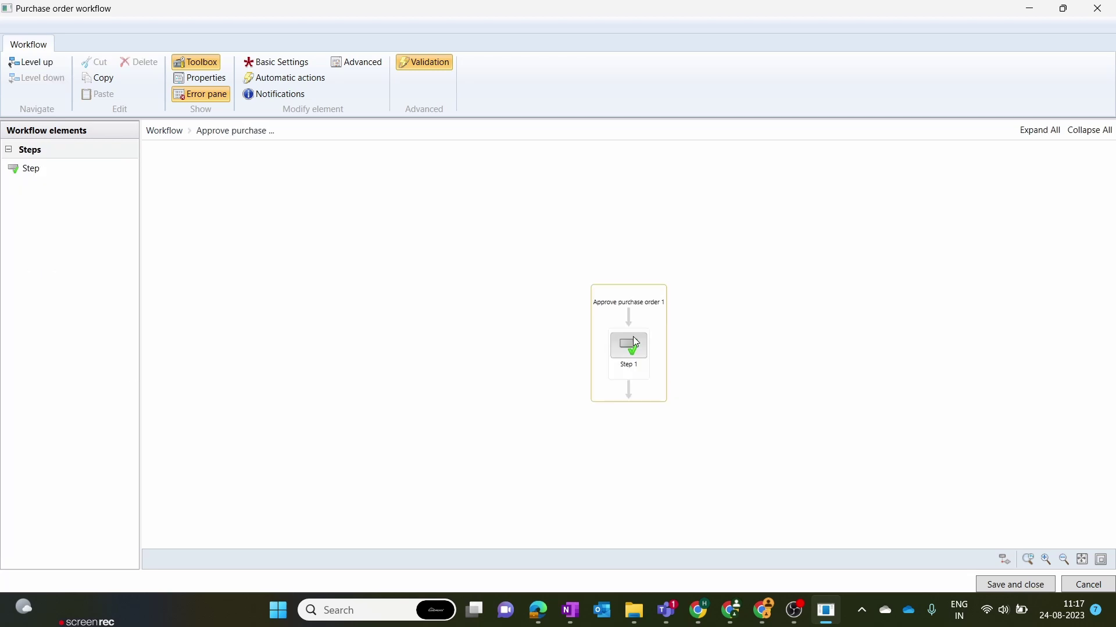
right_click(634, 338)
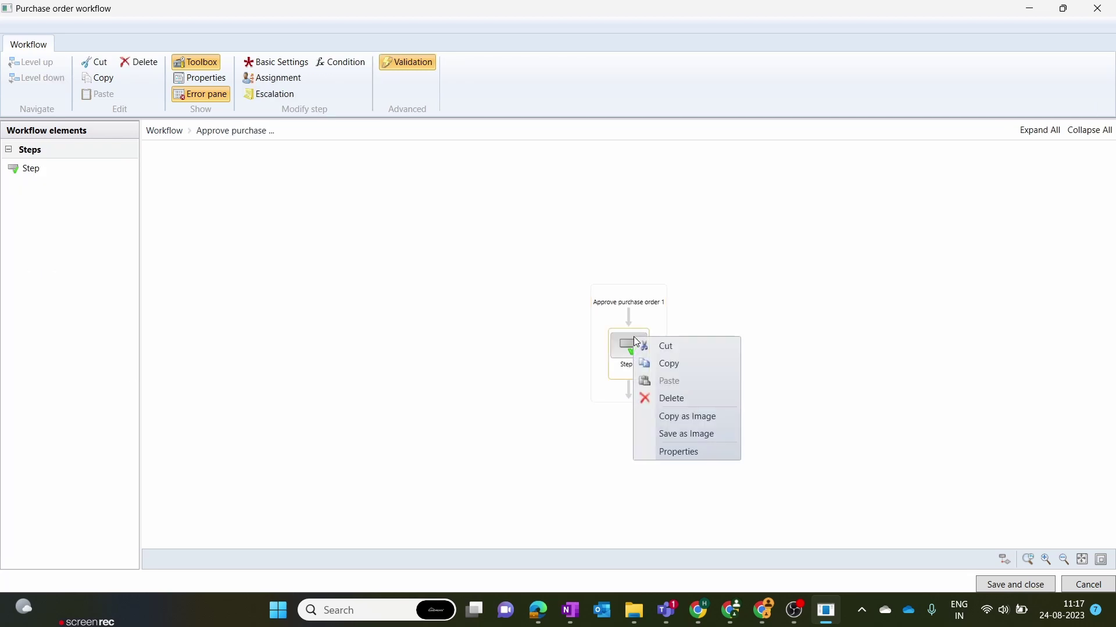
click(659, 453)
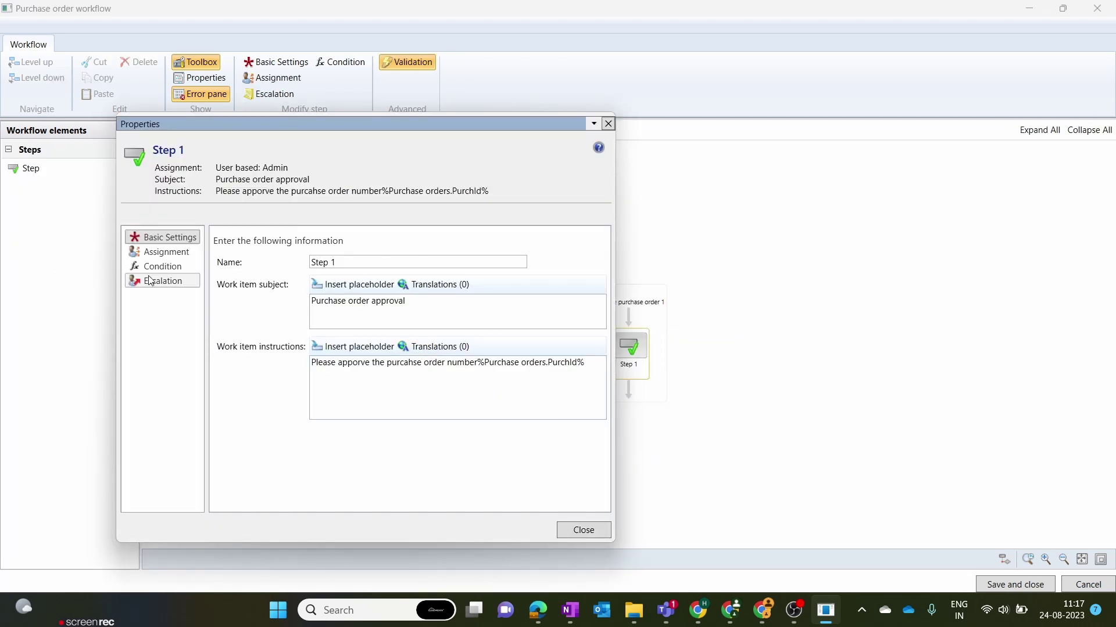
click(155, 254)
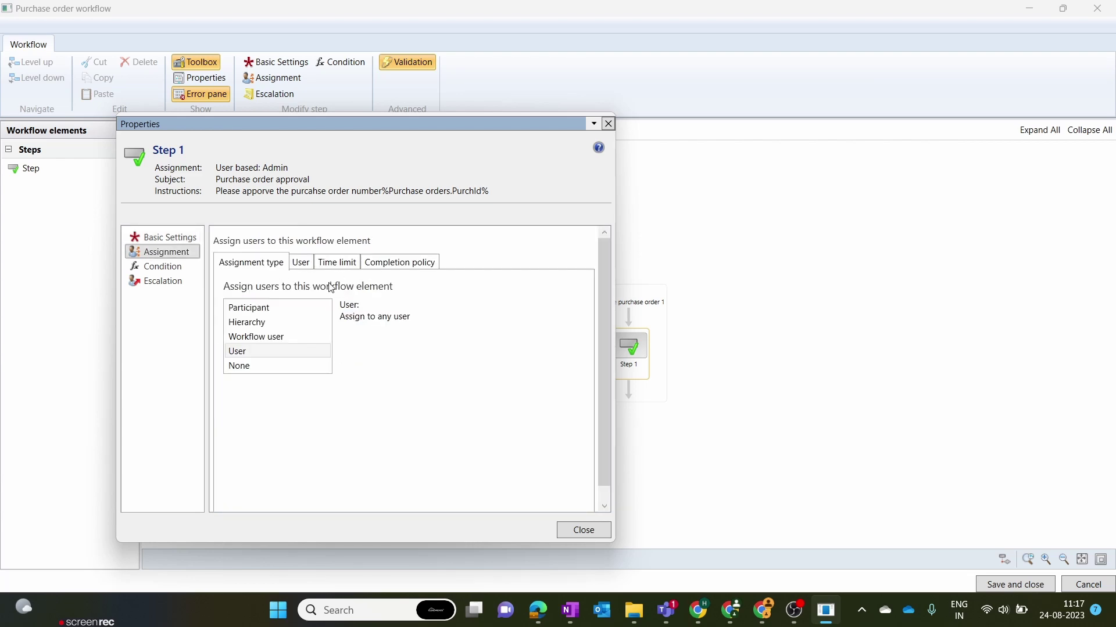
click(177, 270)
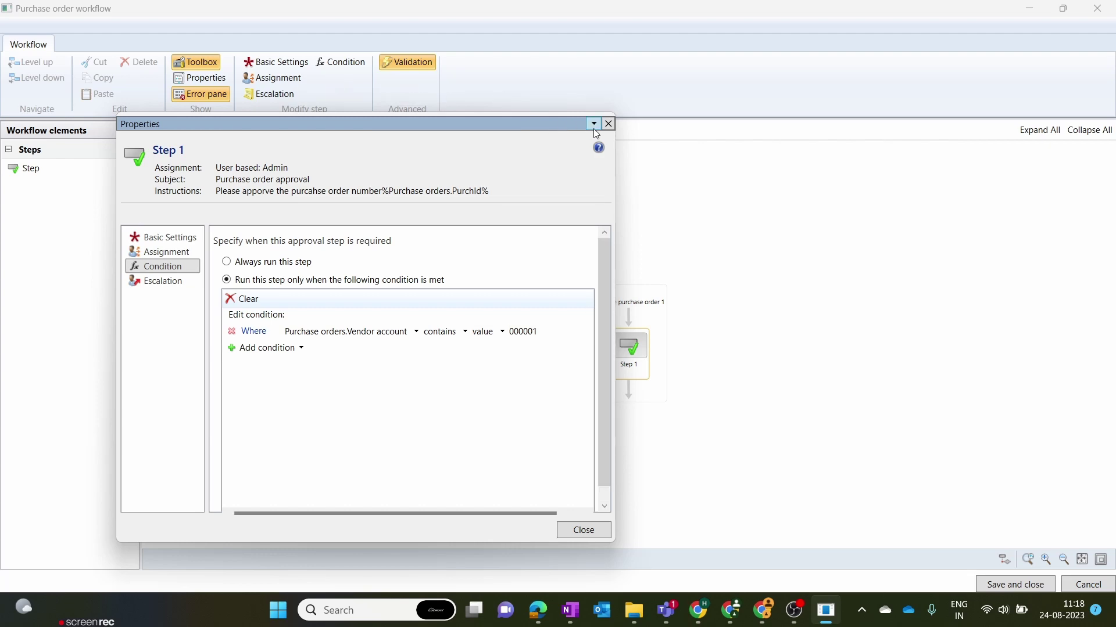
click(609, 124)
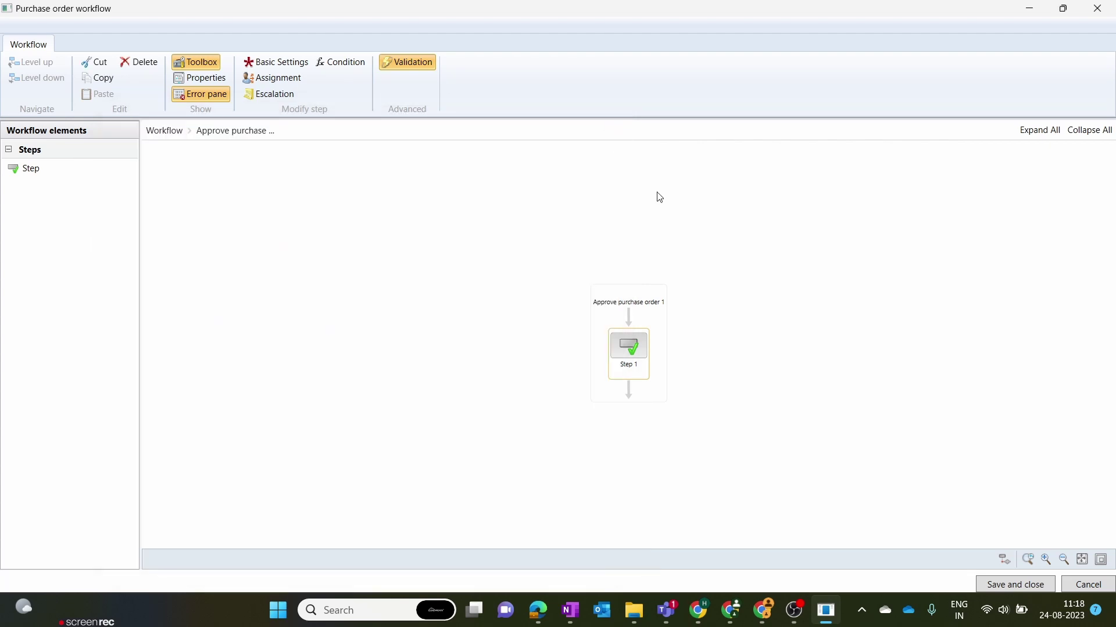
click(1084, 586)
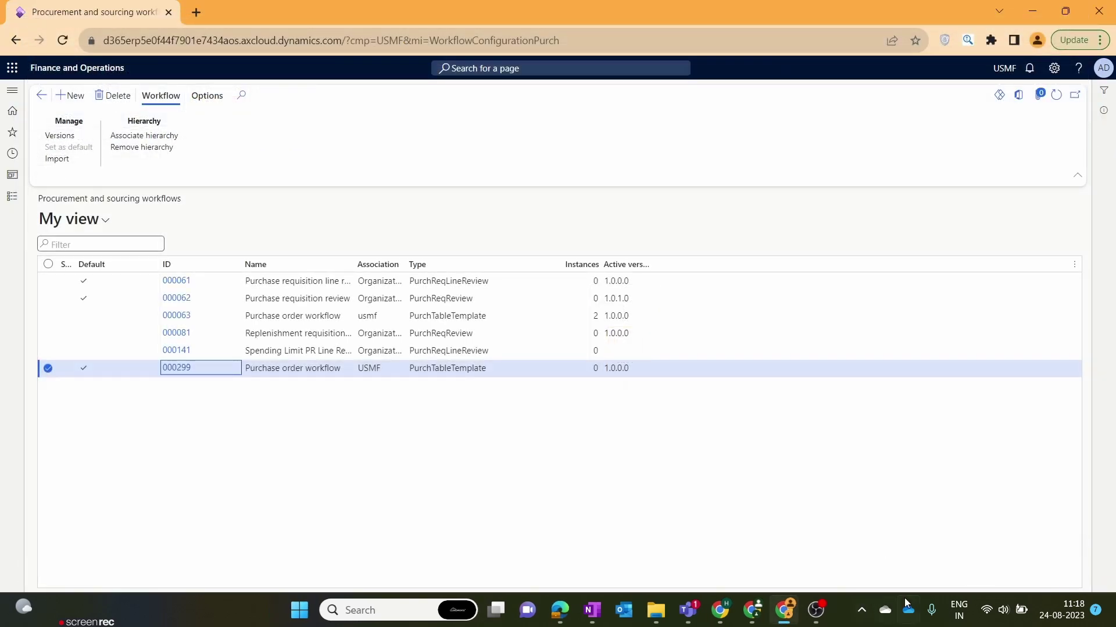
Open the list of all purchase orders in the Procurement and sourcing module
click(12, 196)
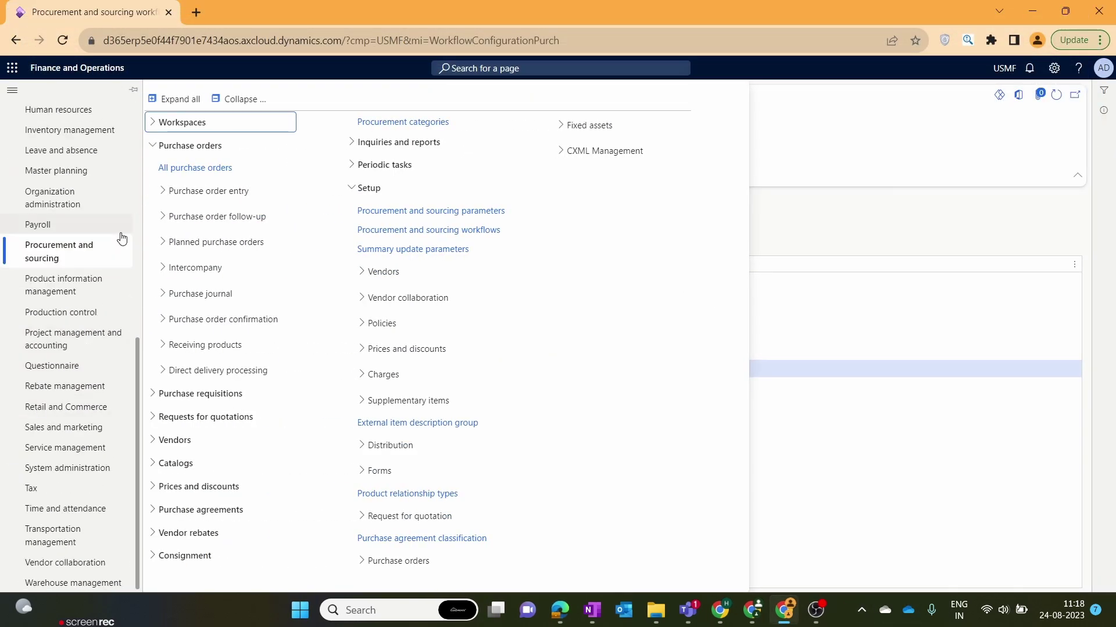
click(216, 169)
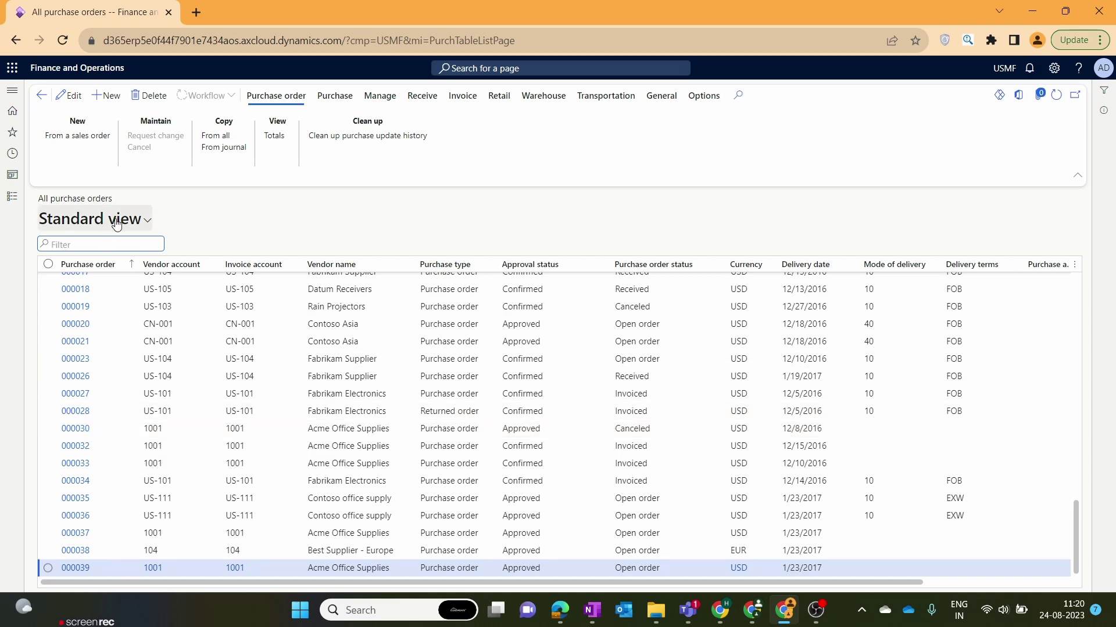
click(49, 376)
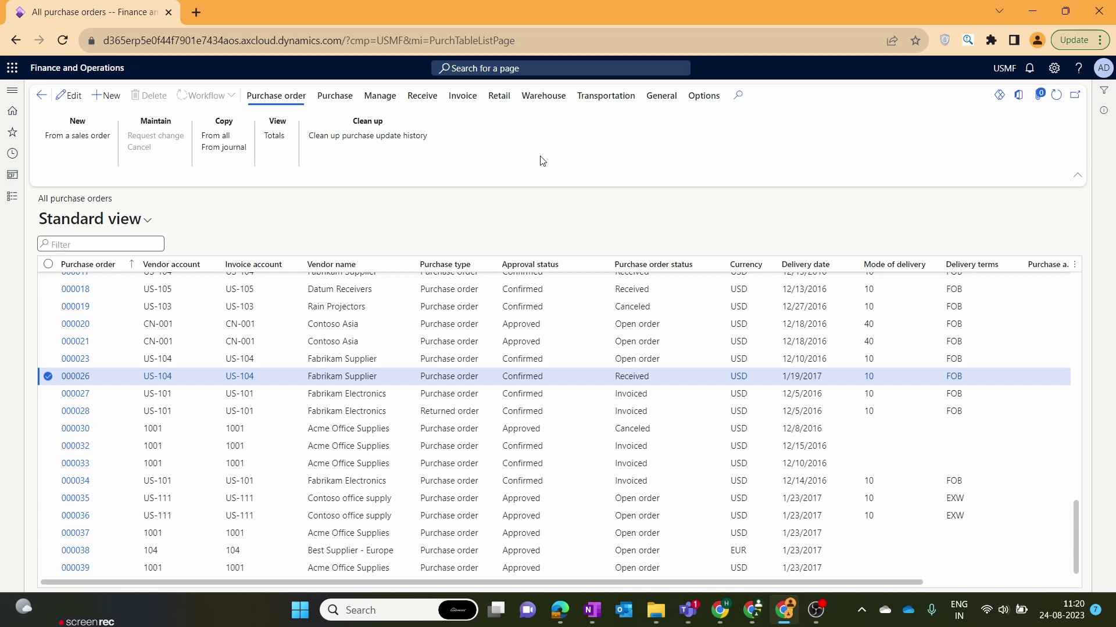
Create a new purchase order for the vendor PVS LTD with warehouse 11
click(105, 100)
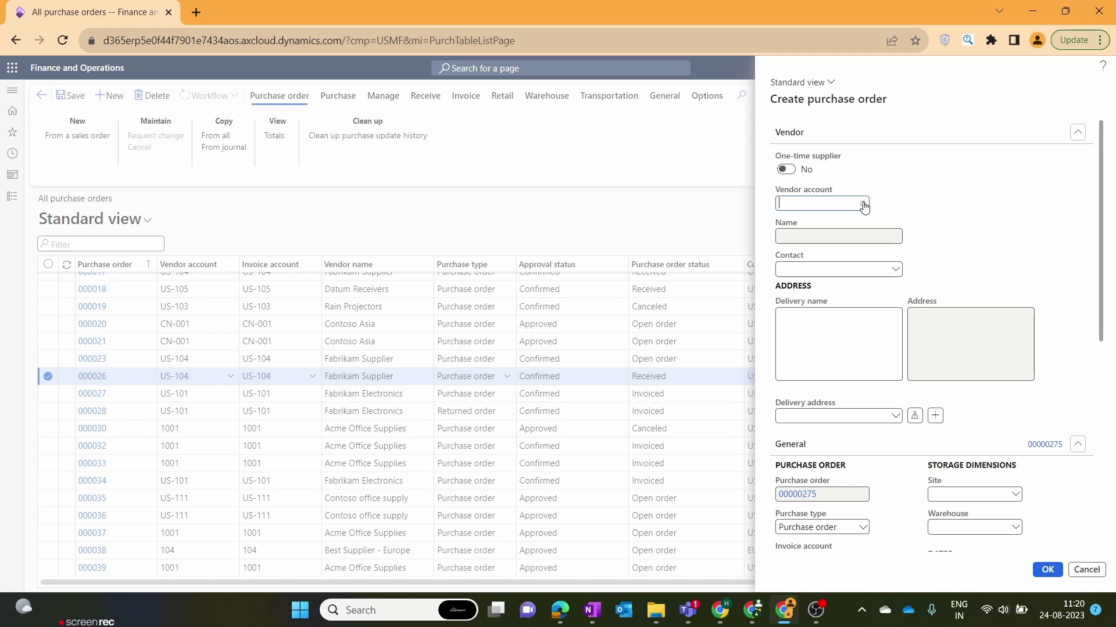
click(863, 204)
click(144, 241)
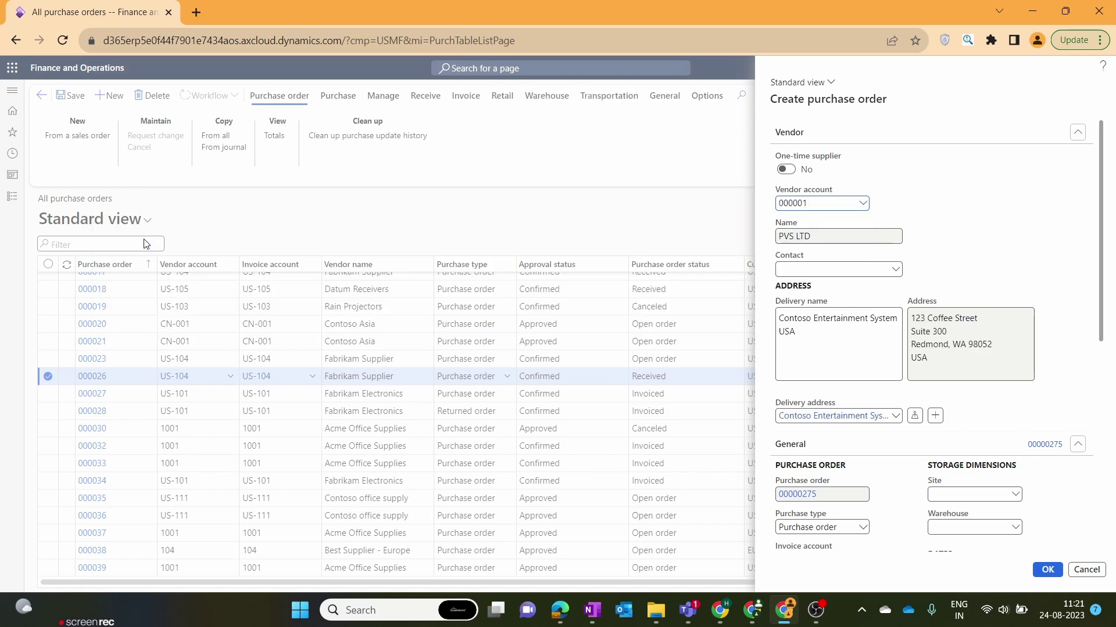
scroll(1006, 416, down, 6)
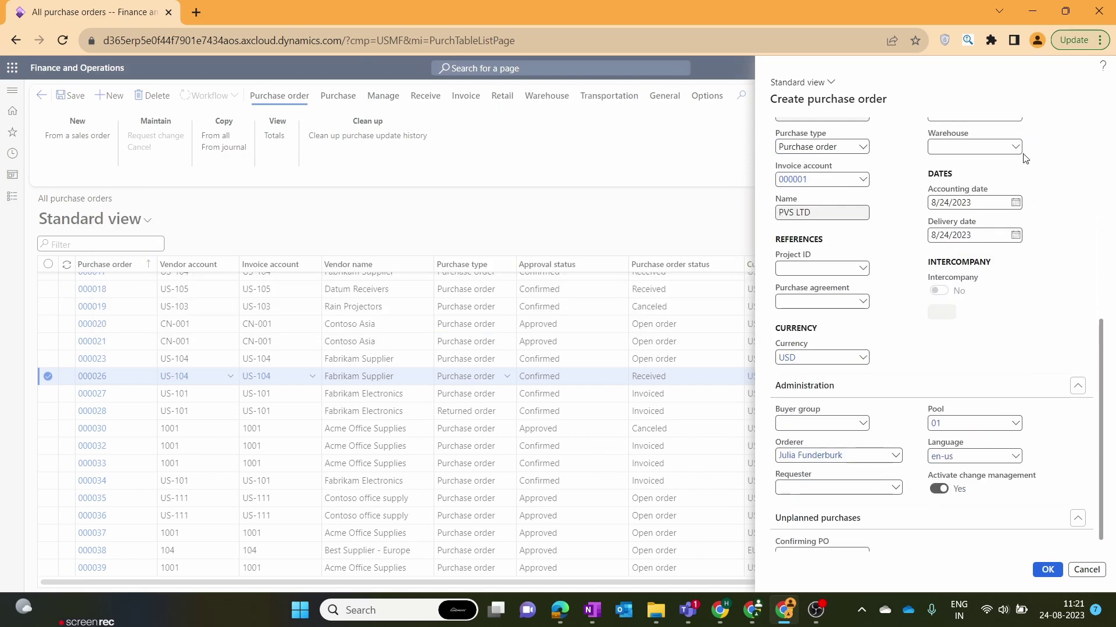
click(976, 147)
text(11)
scroll(982, 453, up, 6)
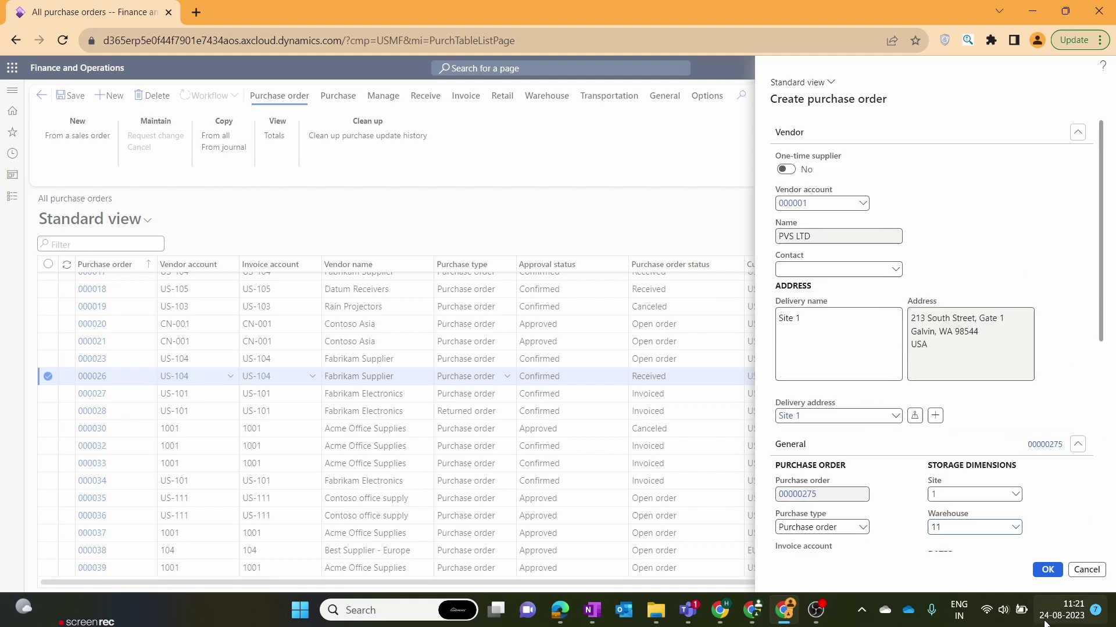
click(1048, 570)
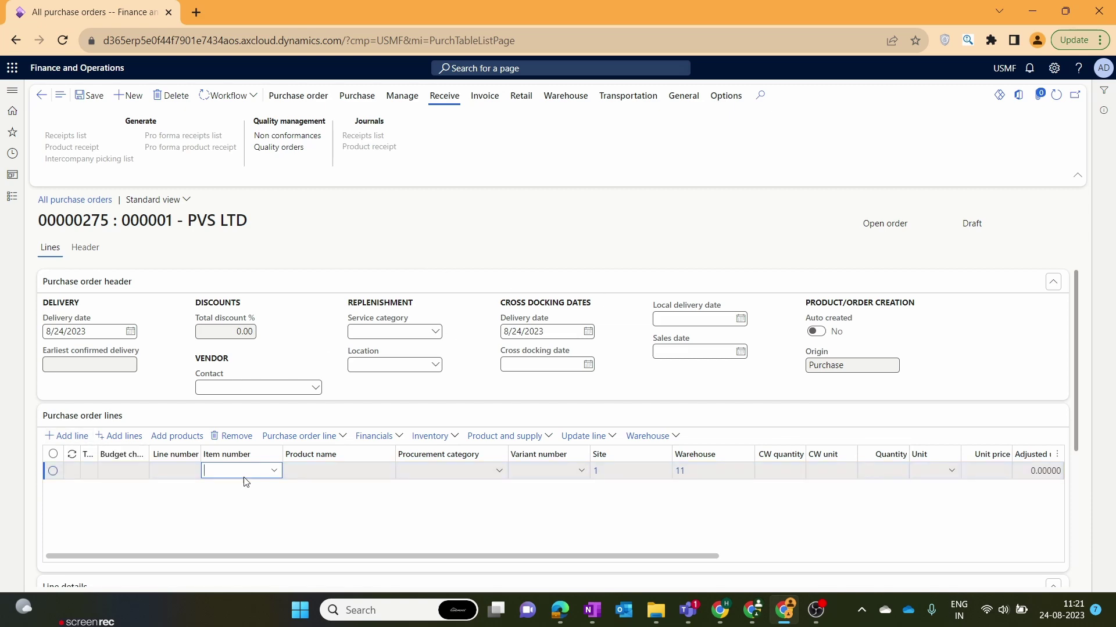
Enter item A0001 on the first purchase order line and save the order
text(A0001)
drag(356, 552, 511, 552)
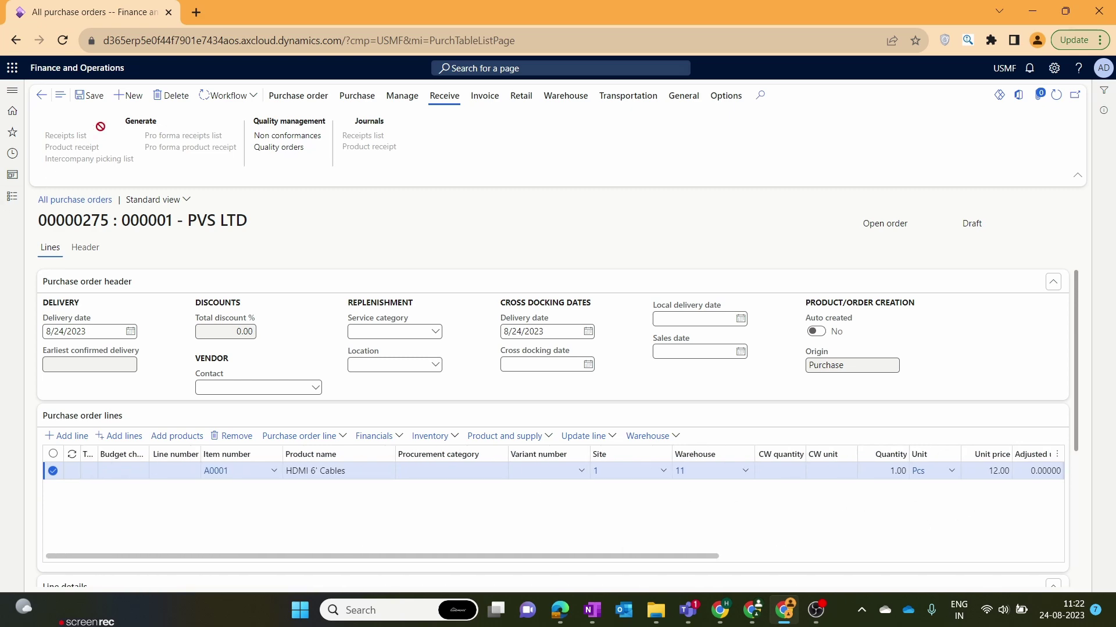
click(89, 95)
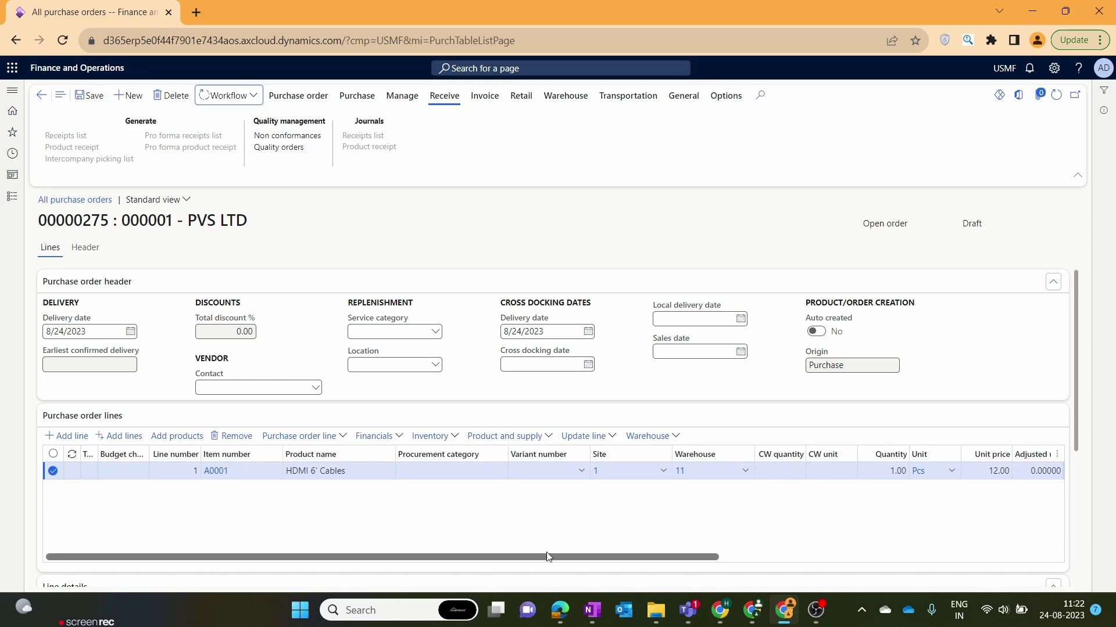
Submit the purchase order to the workflow with the comment "Please approve this purchase order"
click(252, 98)
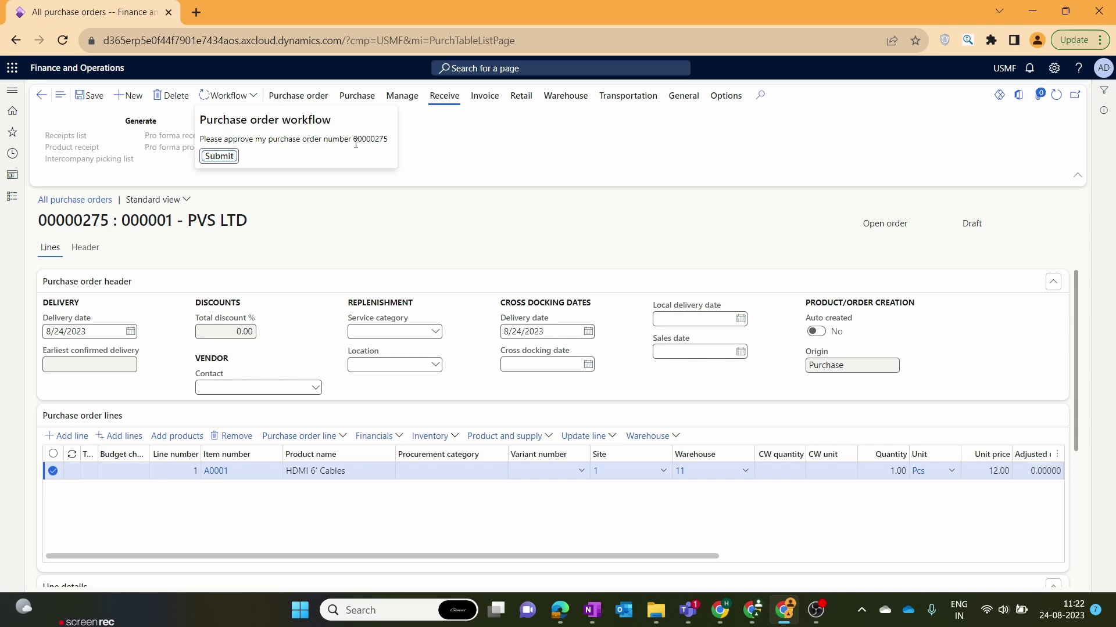
drag(353, 140, 399, 146)
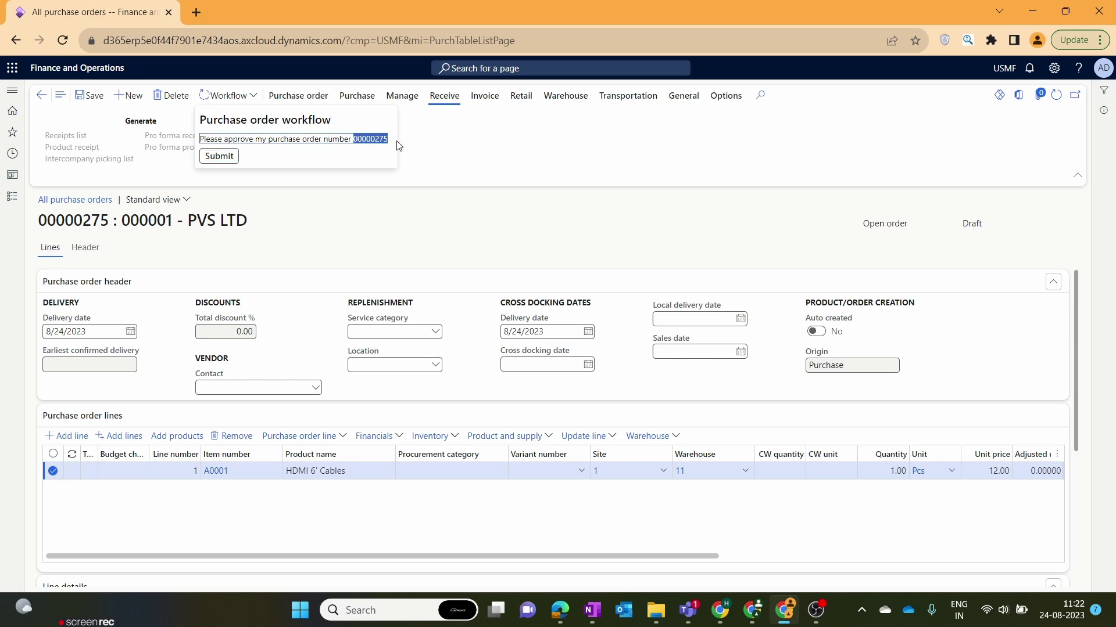
click(366, 152)
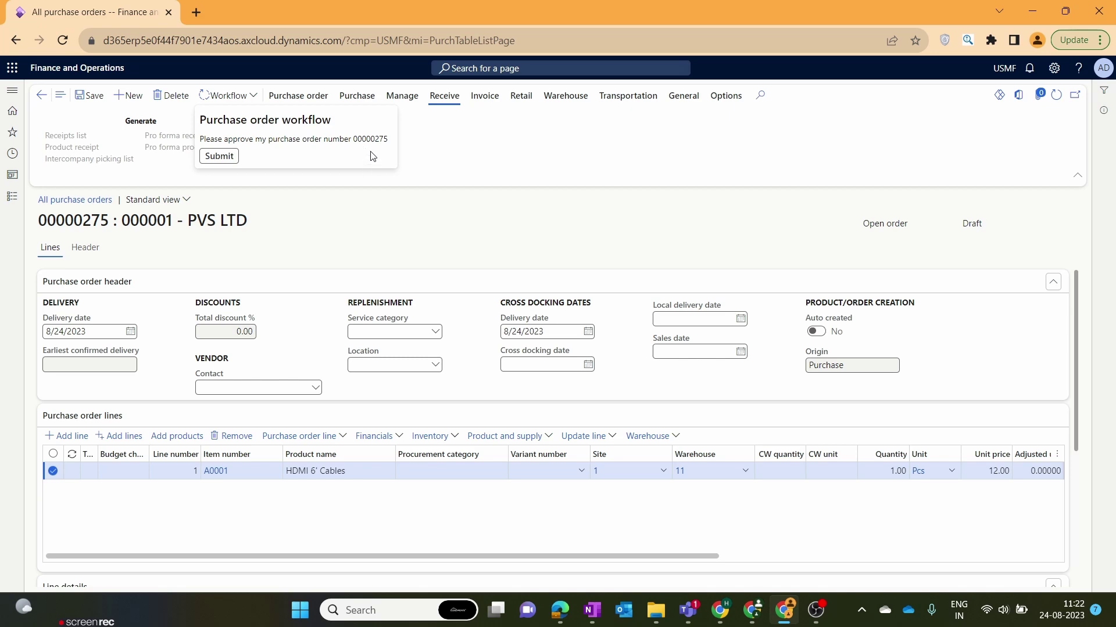
click(219, 156)
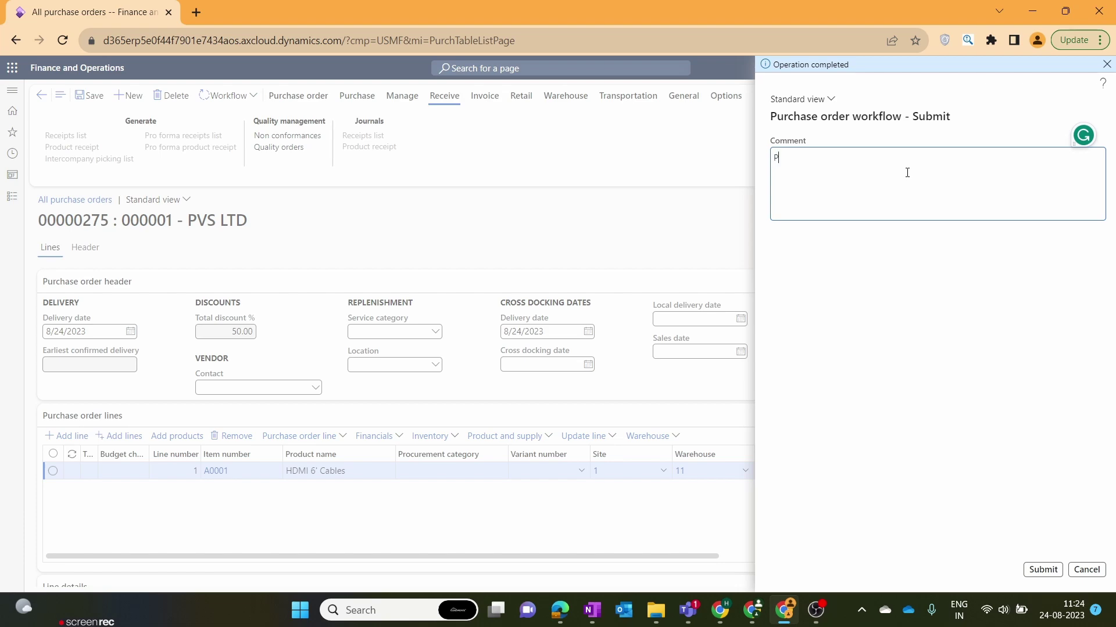
text(lease approve this purchase order)
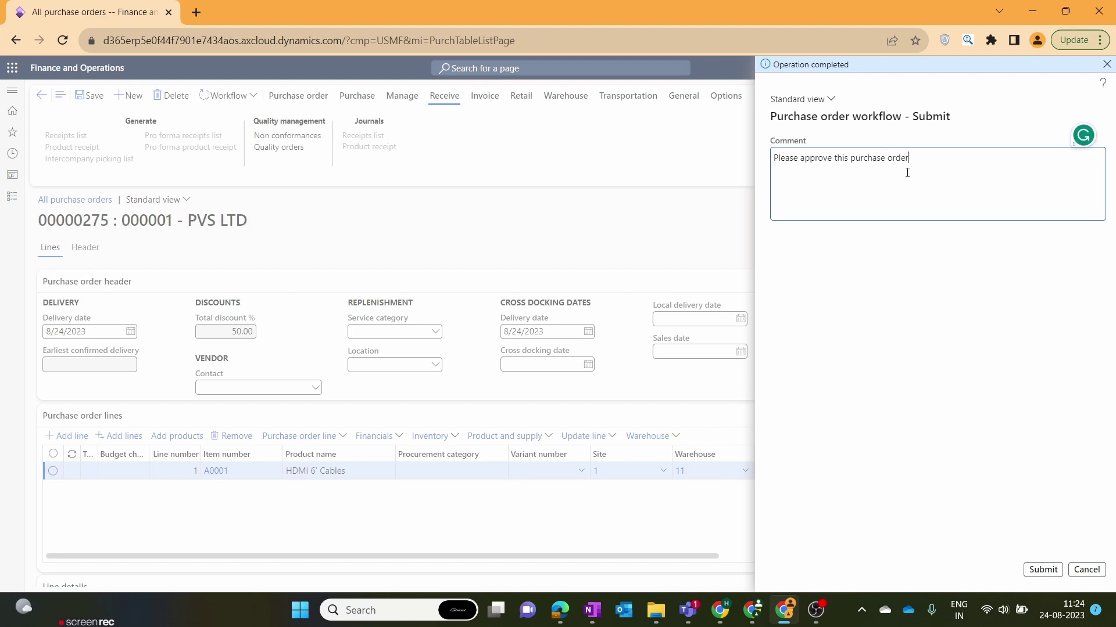
click(1042, 570)
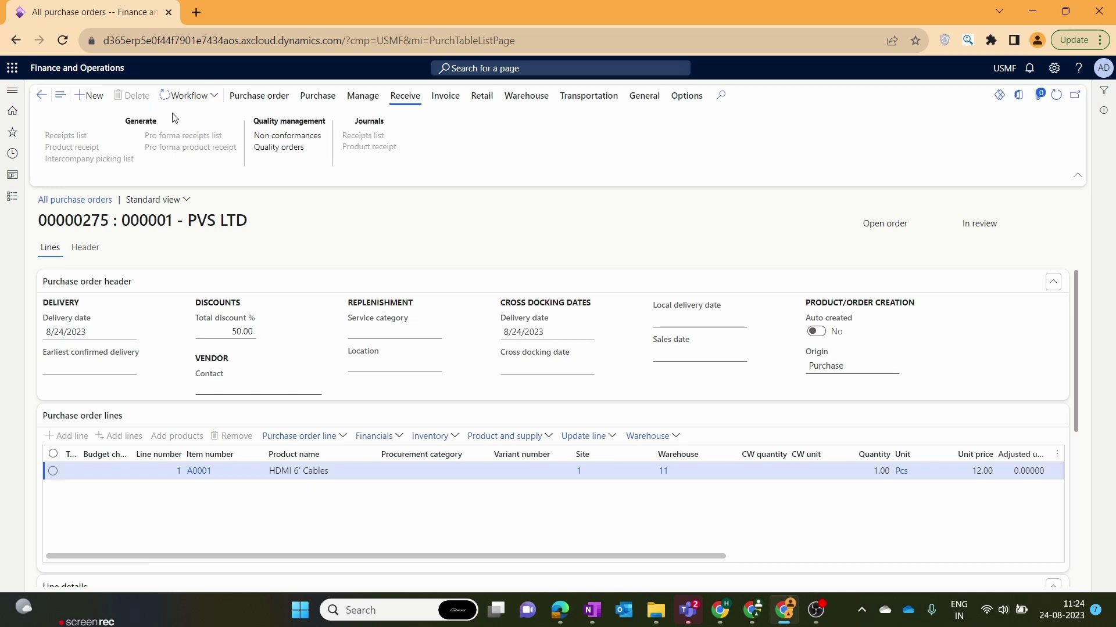
Duplicate the purchase order browser tab and open the Batch jobs page of System administration in the copy
right_click(138, 12)
click(203, 122)
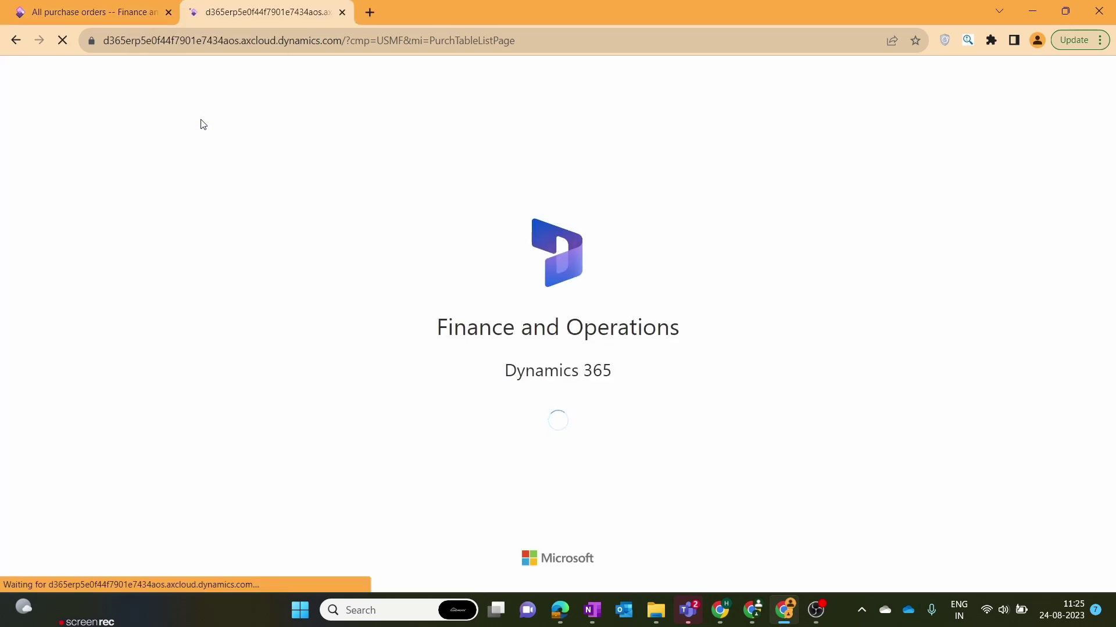
click(6, 198)
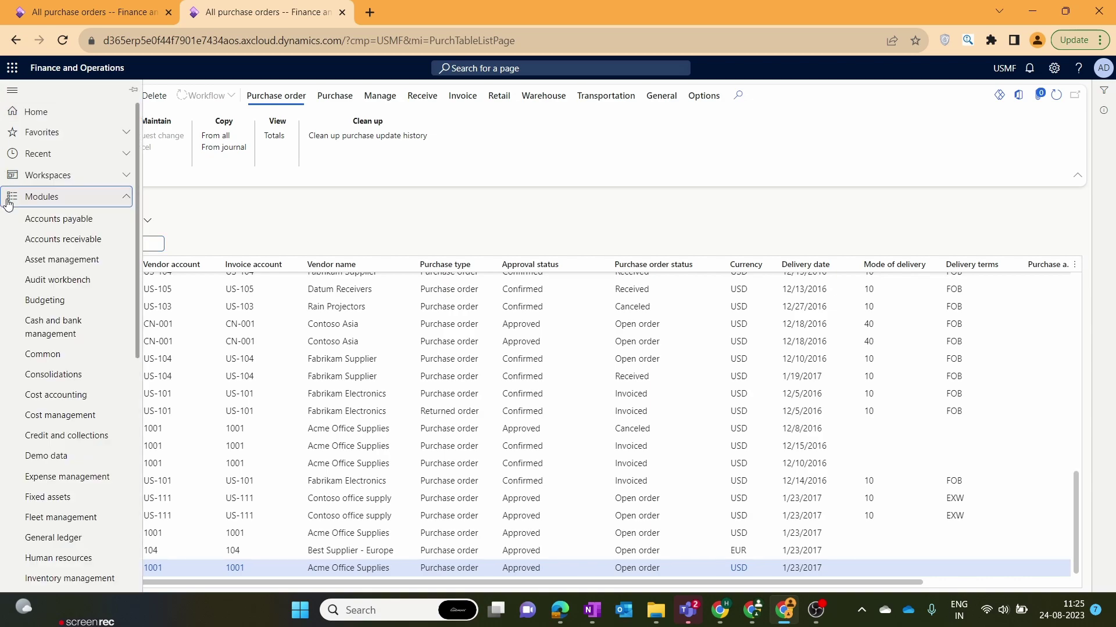
scroll(70, 363, down, 8)
click(79, 465)
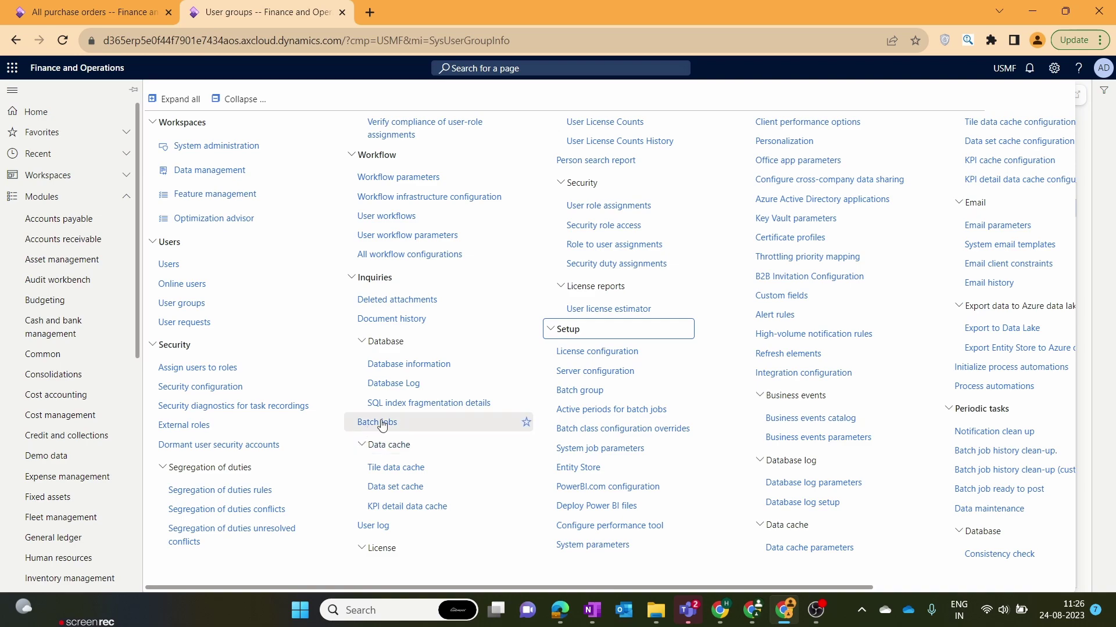
click(375, 423)
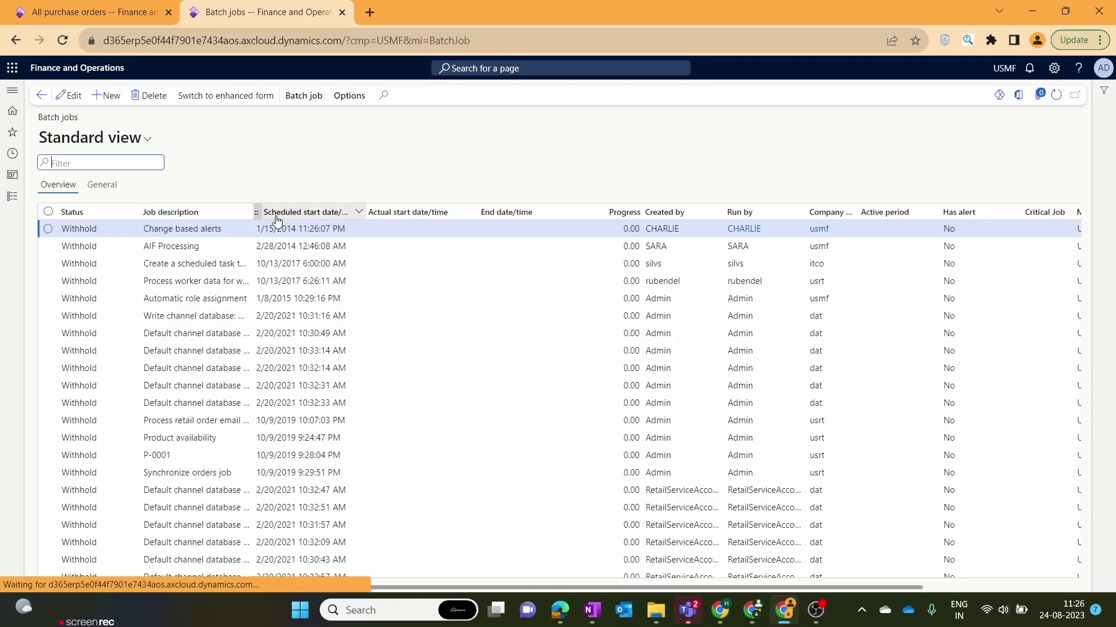
Filter the batch jobs to those whose job description contains "Workflow"
click(213, 211)
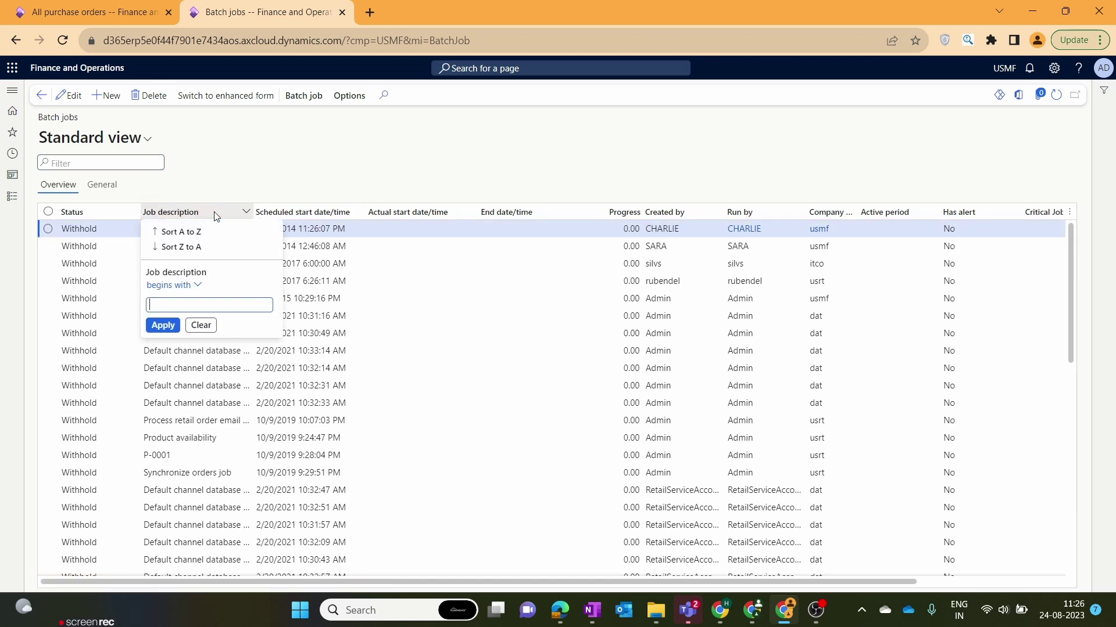
click(172, 286)
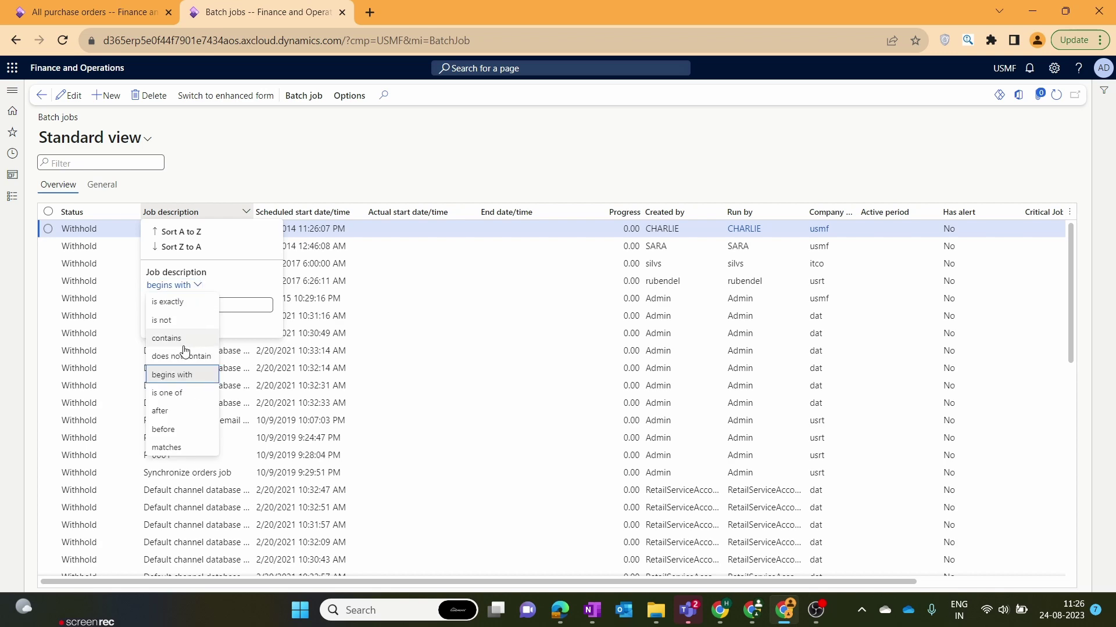
click(181, 335)
click(190, 307)
text(Wor)
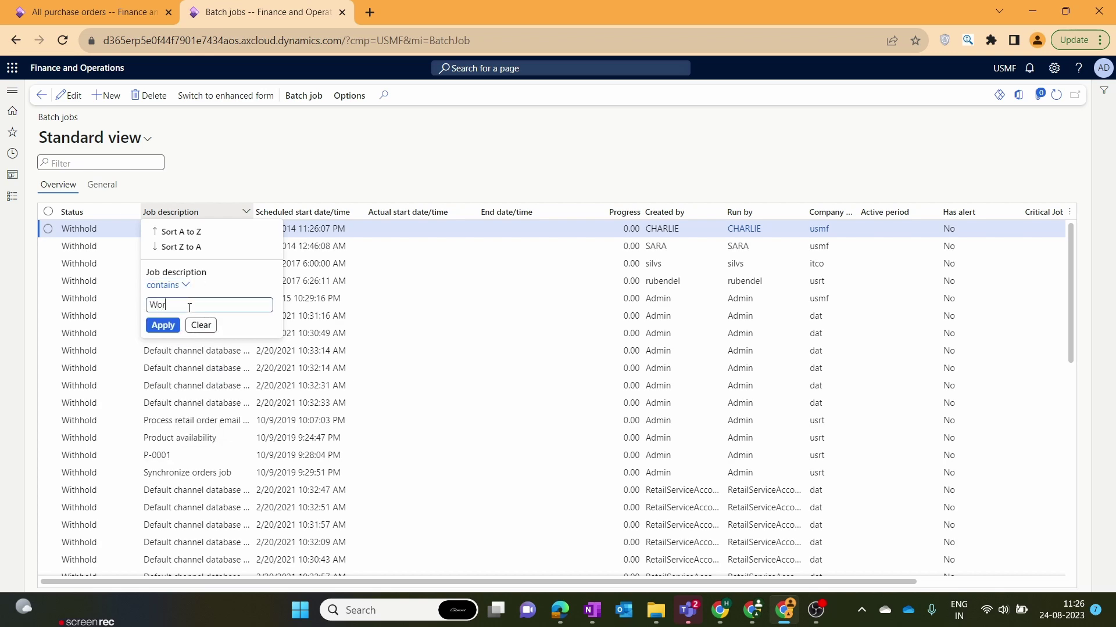
text(kflow)
key(Return)
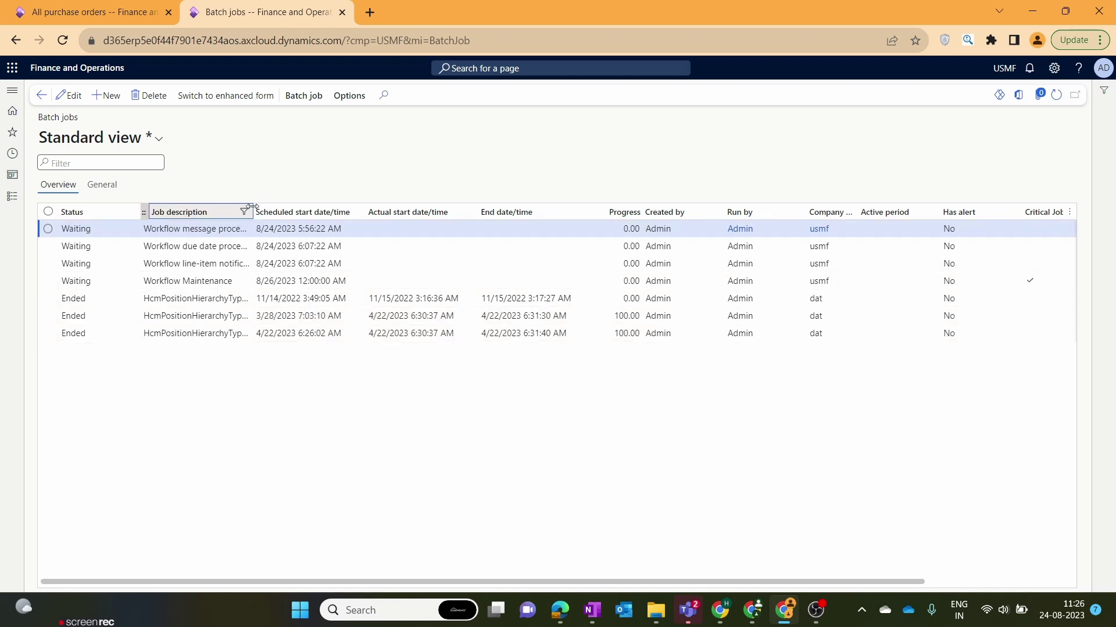
Widen the Job description column and look through the workflow message, due date, line-item notification and maintenance jobs
drag(254, 212, 311, 211)
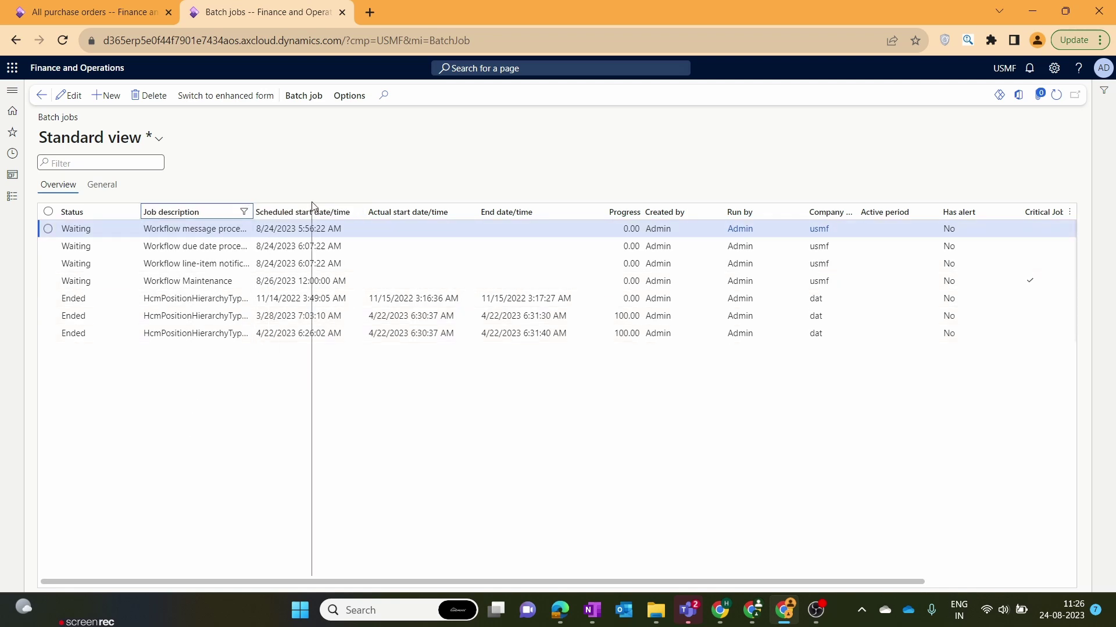
click(233, 281)
click(235, 263)
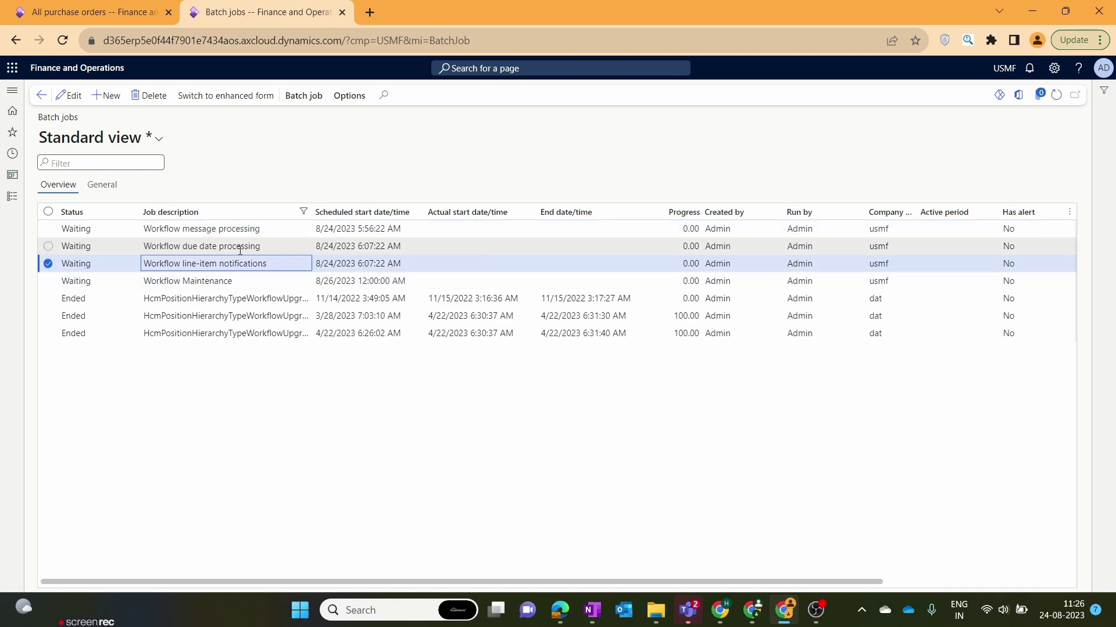
click(239, 246)
click(241, 233)
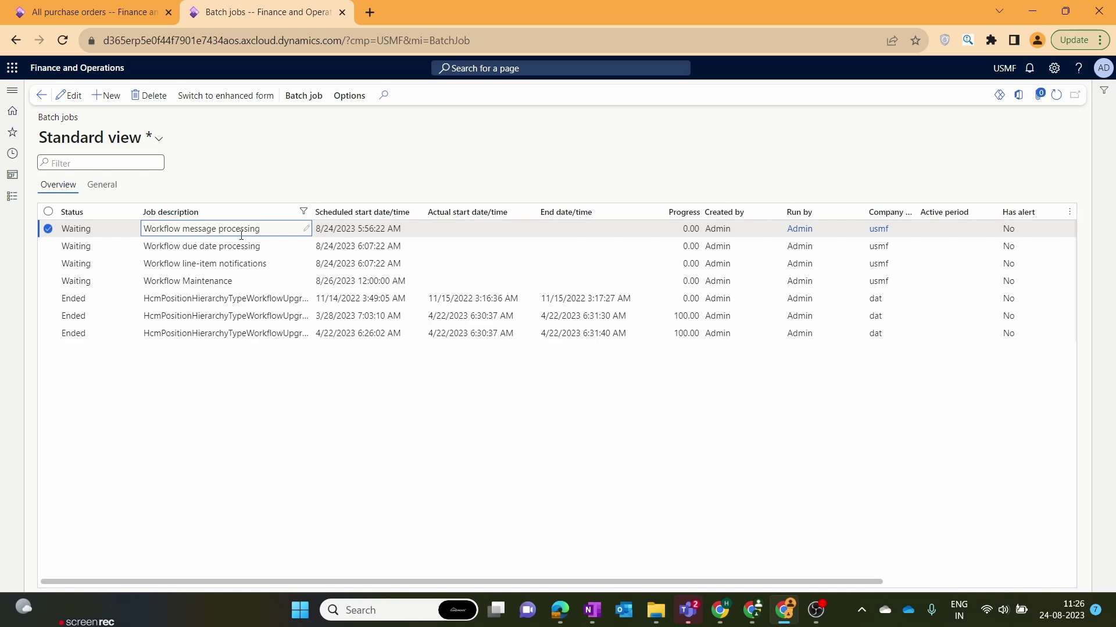
click(244, 277)
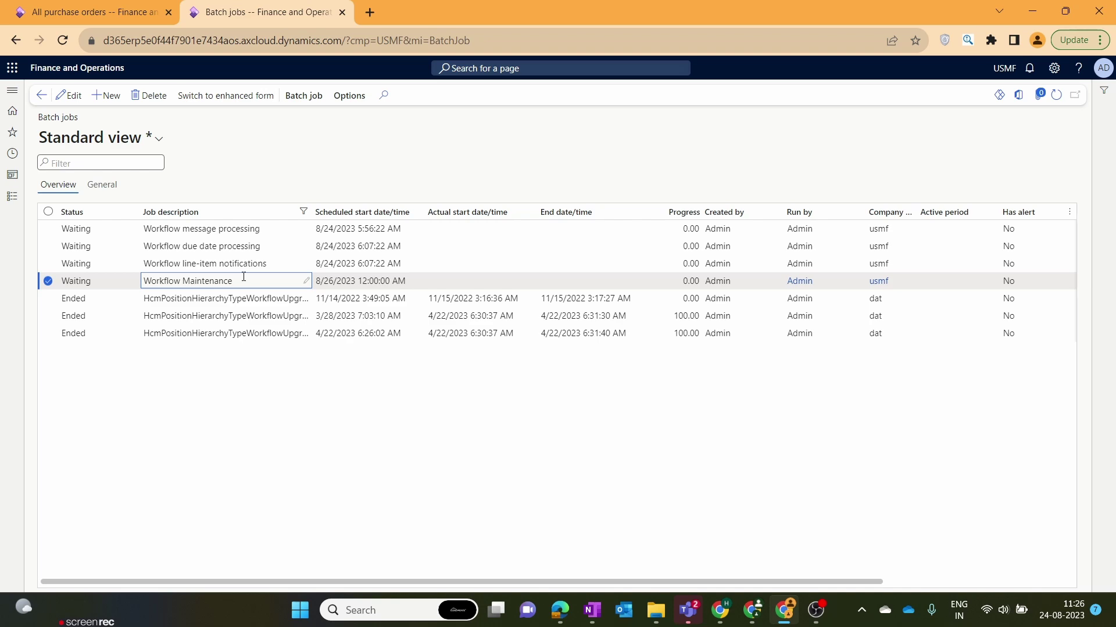
Switch the batch jobs page to the enhanced form and filter it to job descriptions beginning with "workflow"
key(Up)
key(Up)
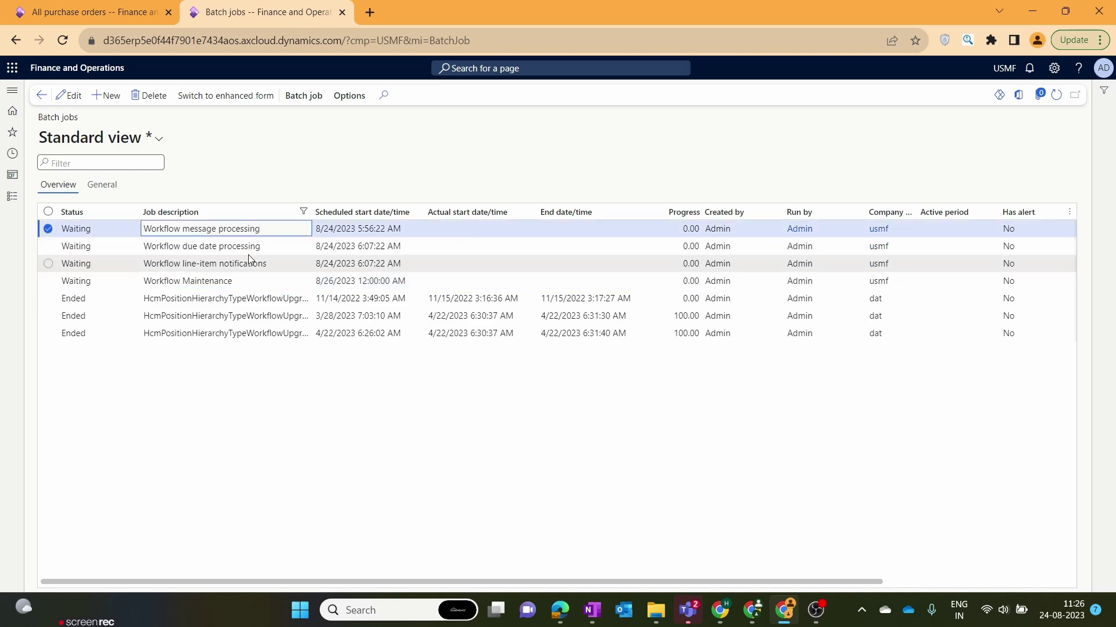
key(Up)
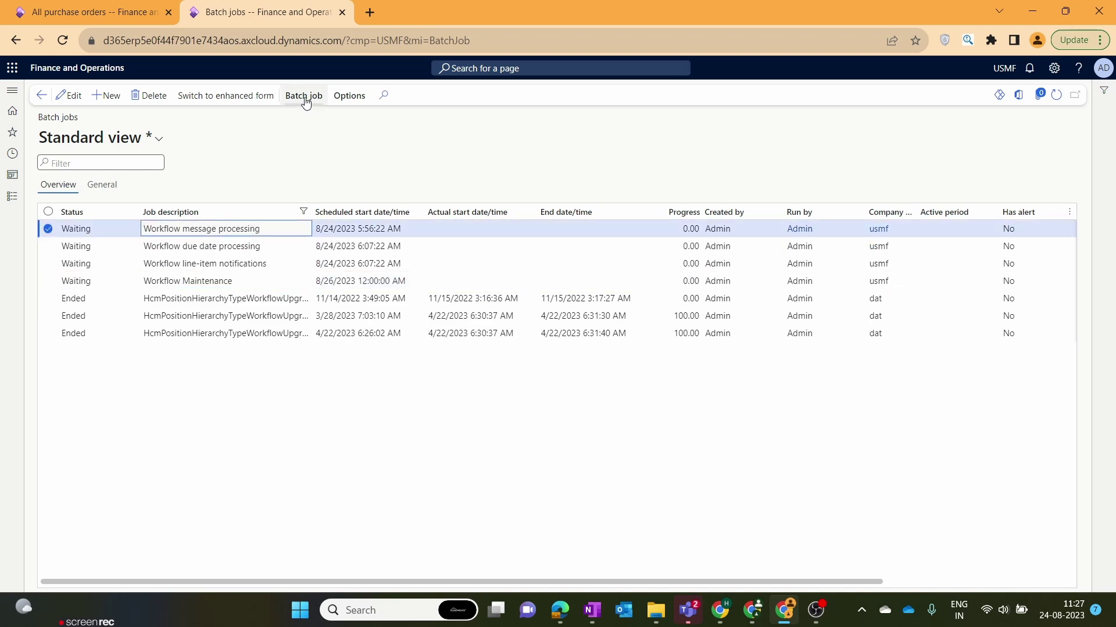
click(235, 103)
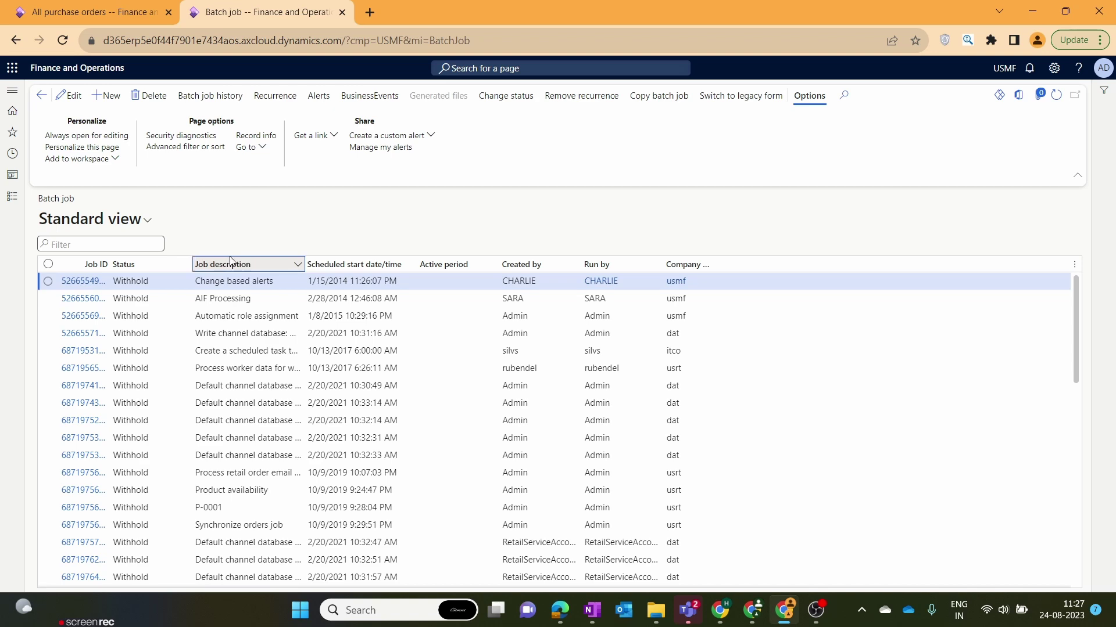
click(231, 265)
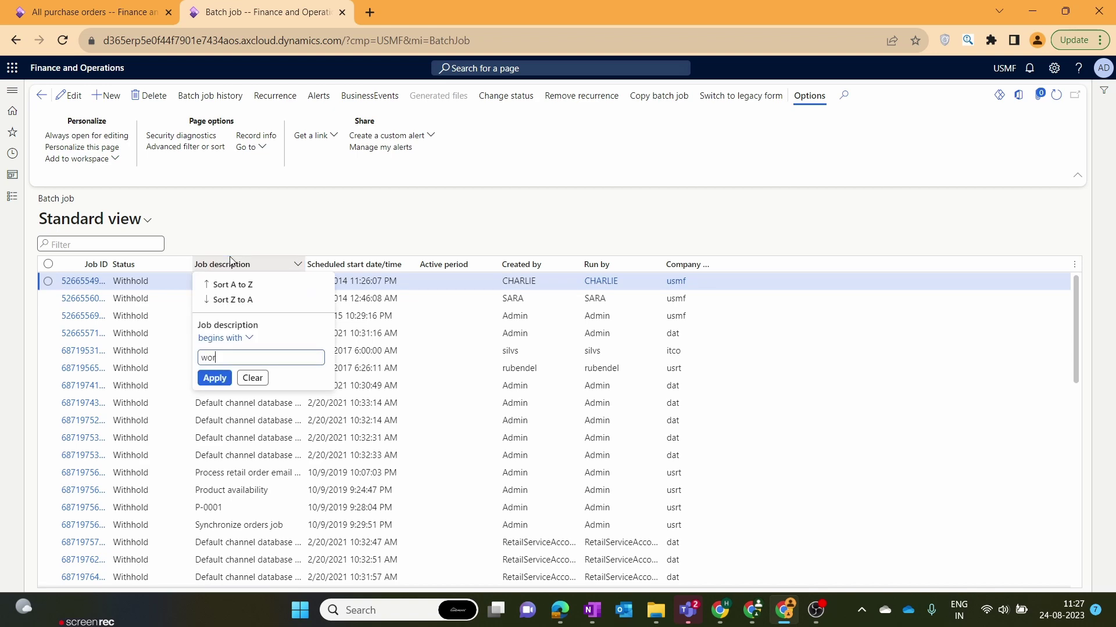
text(workflow)
key(Return)
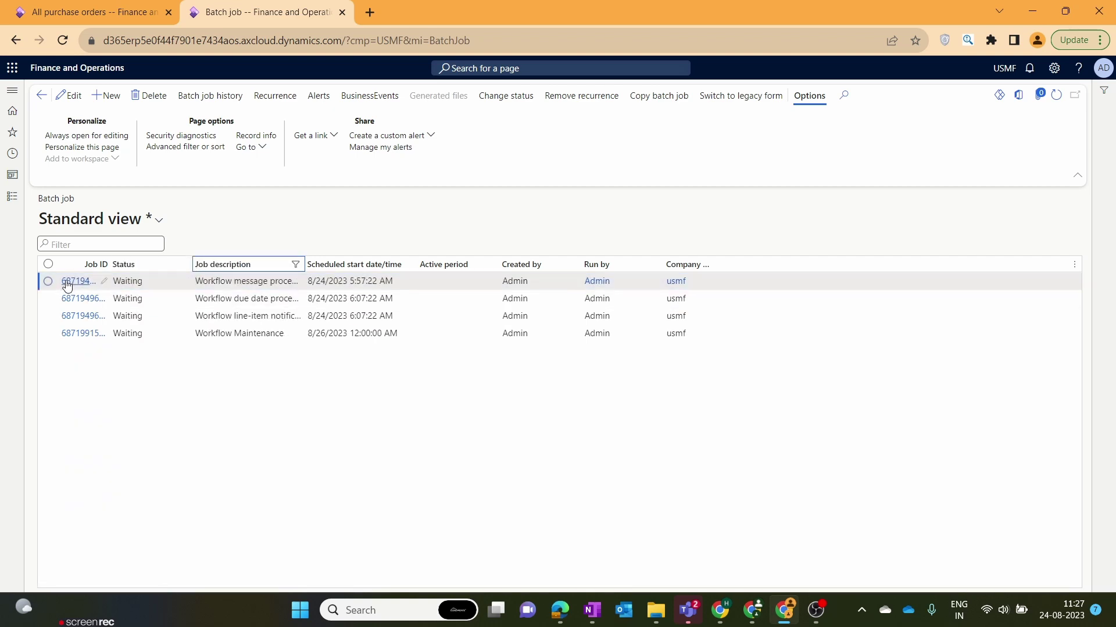
View the recurrence settings of the workflow message processing batch job and close them without changes
click(48, 281)
click(288, 99)
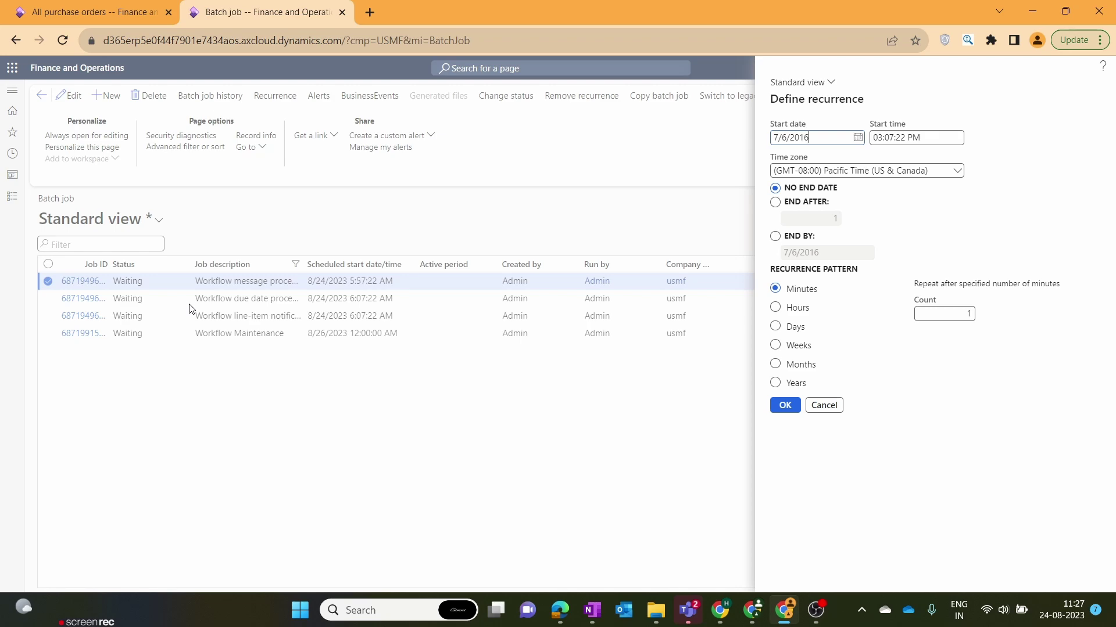
click(671, 380)
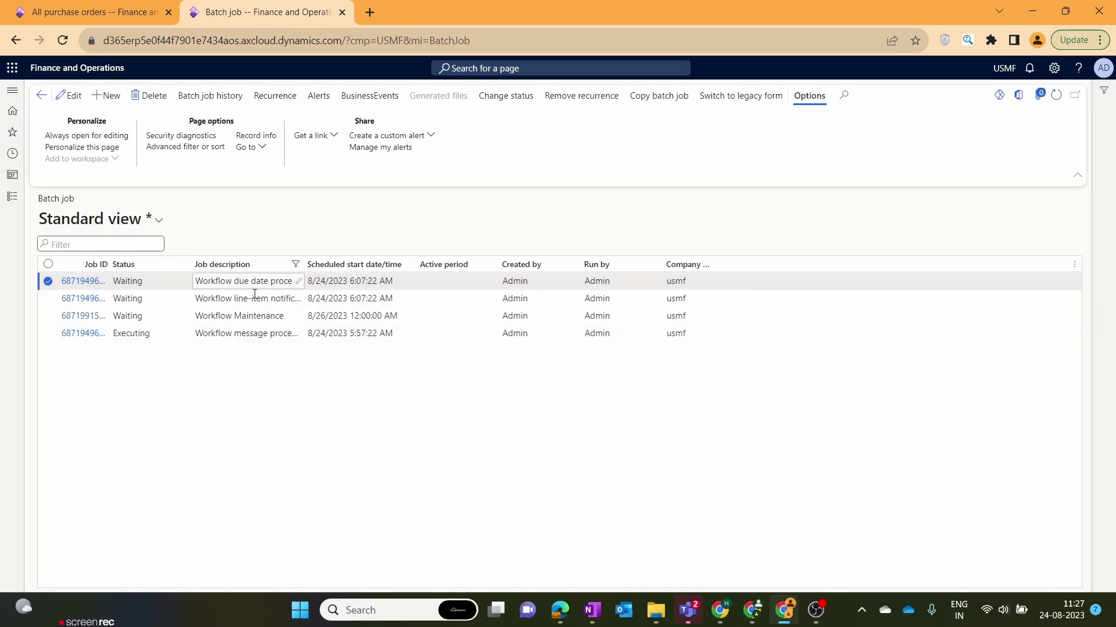
Check the workflow line-item notification, maintenance and message processing jobs and their statuses, then refresh the batch job list
click(254, 298)
click(249, 317)
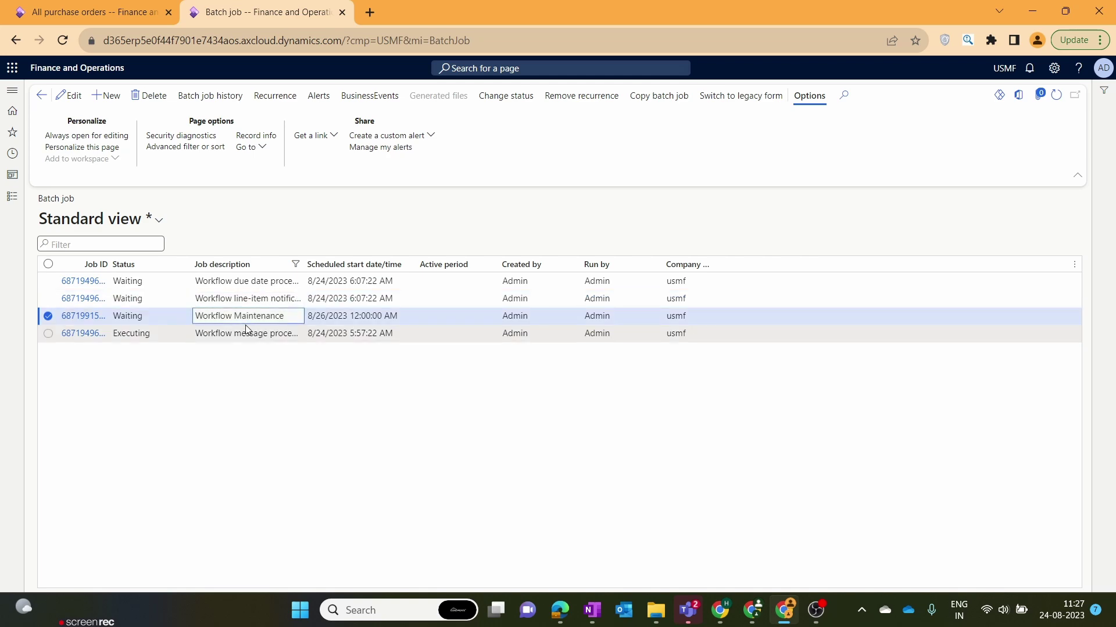
click(247, 331)
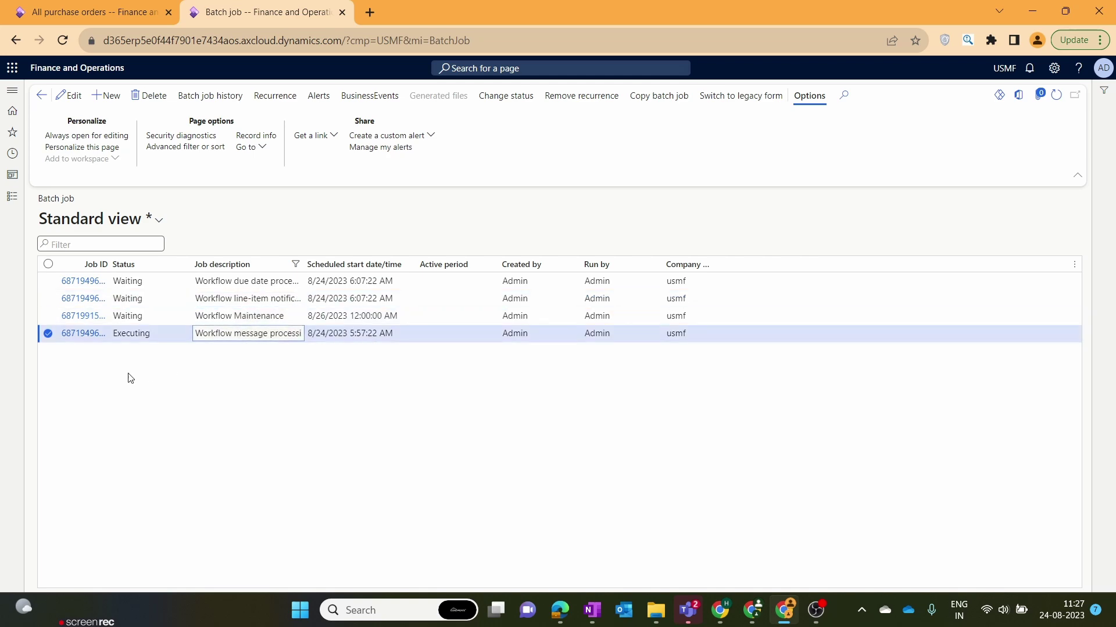
click(156, 334)
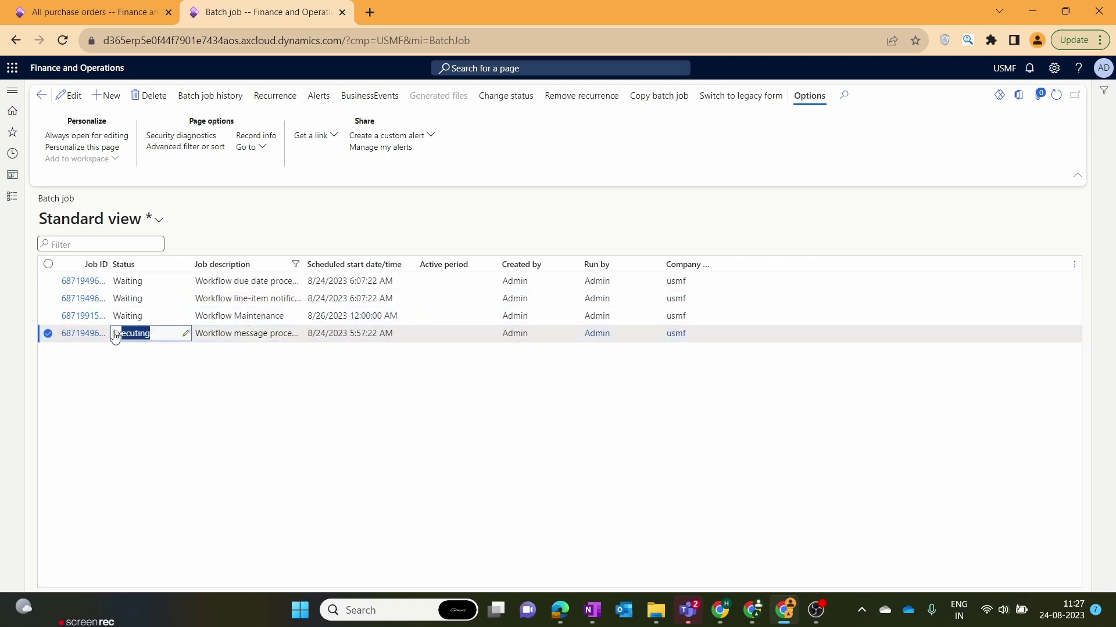
click(140, 443)
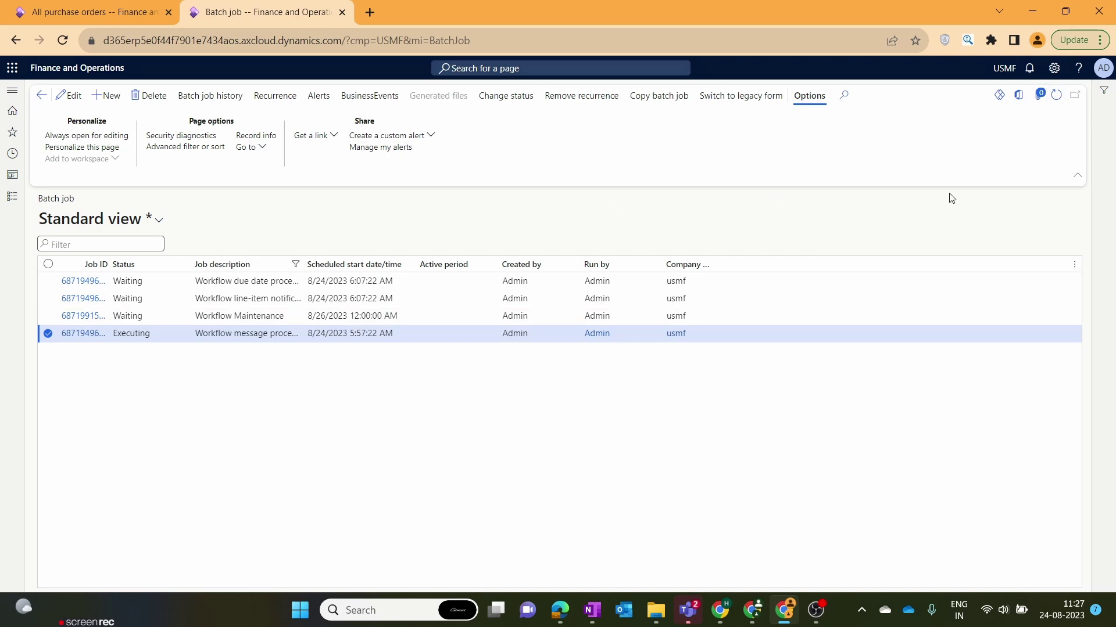
click(1056, 94)
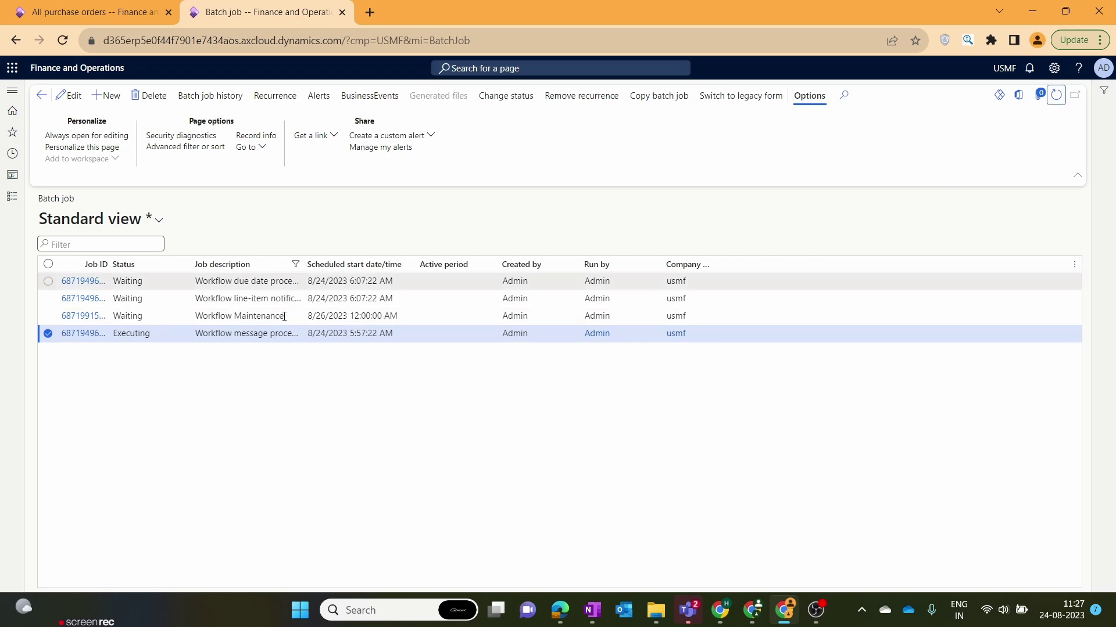
Return to the purchase order, refresh it and approve it in the workflow without a comment
click(35, 8)
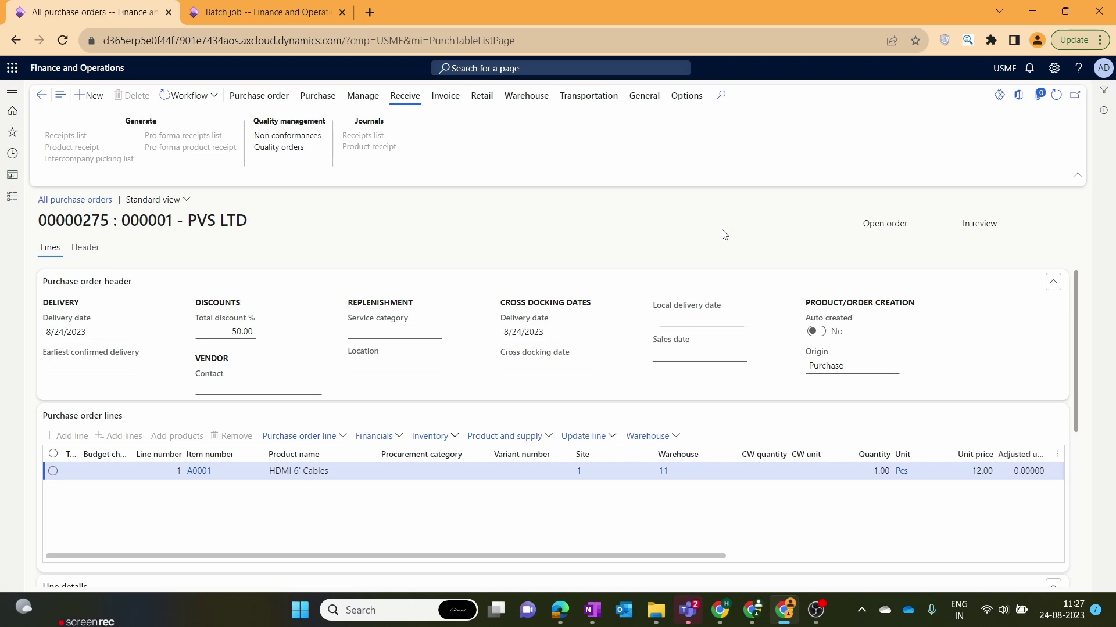
click(1056, 95)
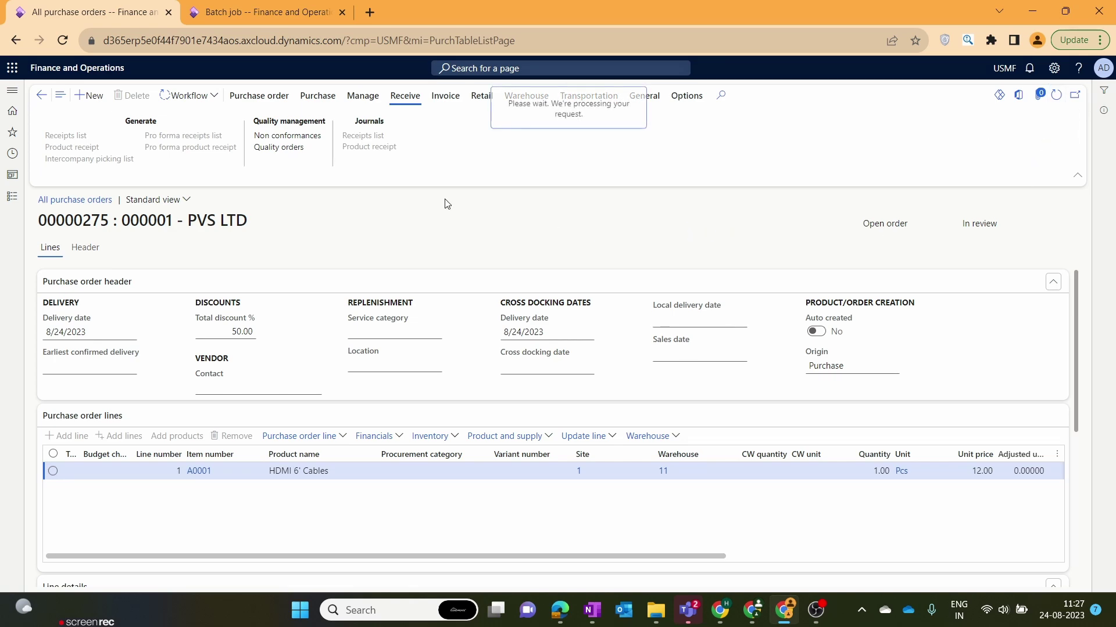
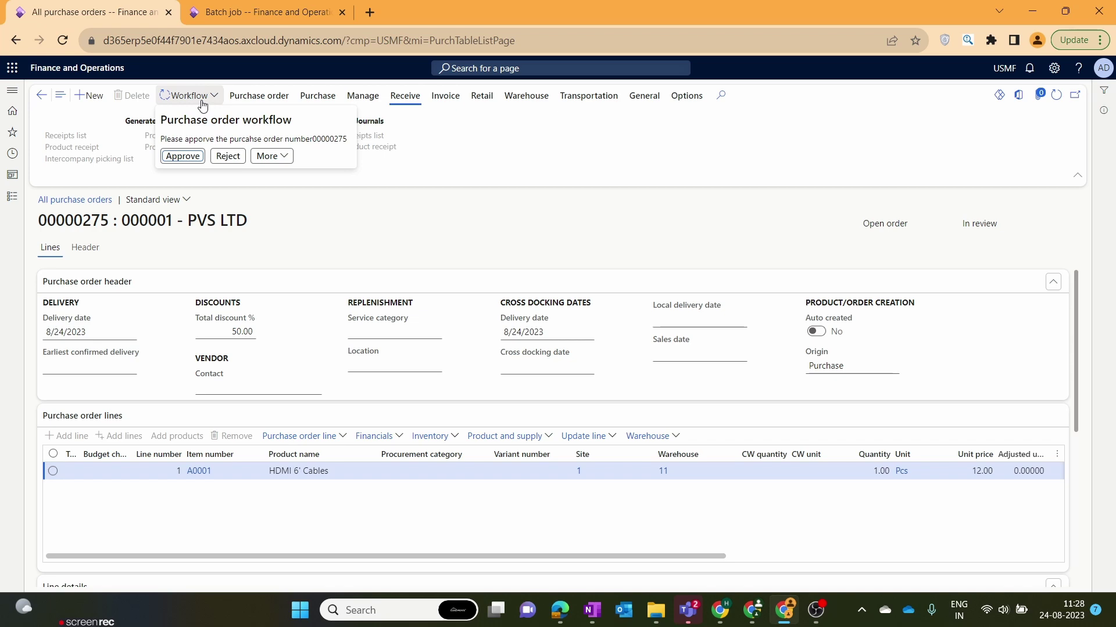
click(200, 156)
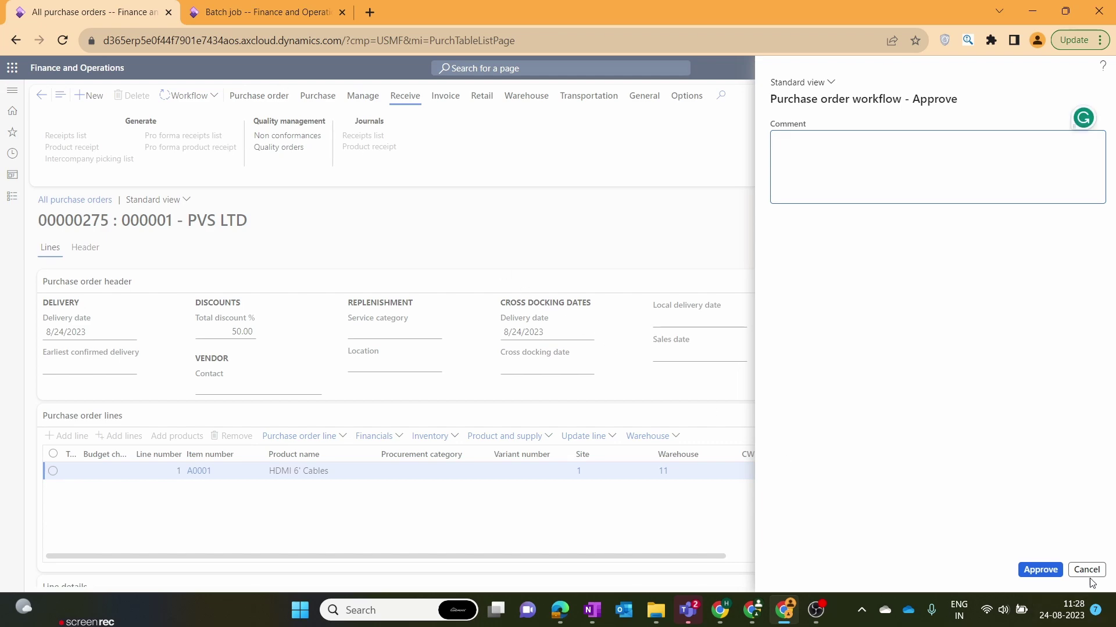
click(1040, 569)
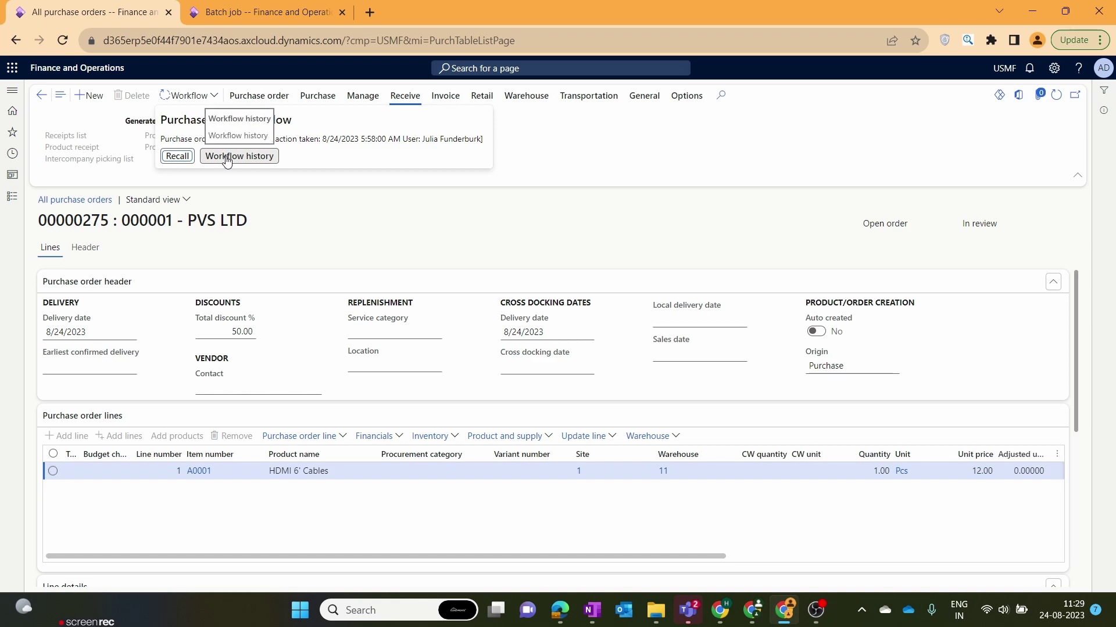
Open the purchase order's workflow history and examine its tracking details from workflow creation to the approval action
click(226, 160)
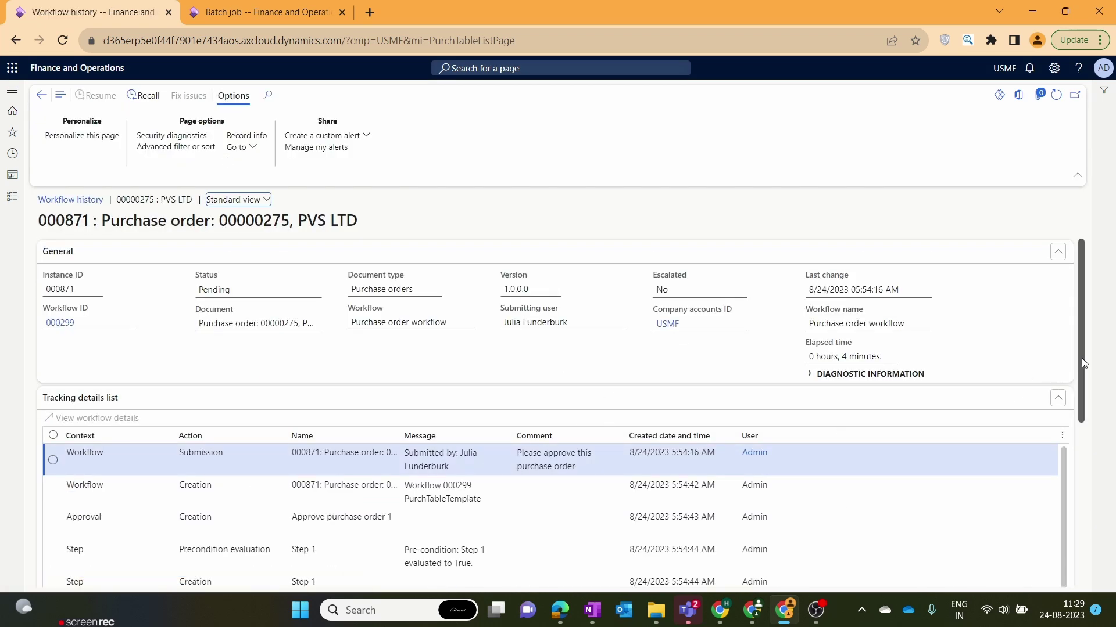
scroll(1074, 392, down, 3)
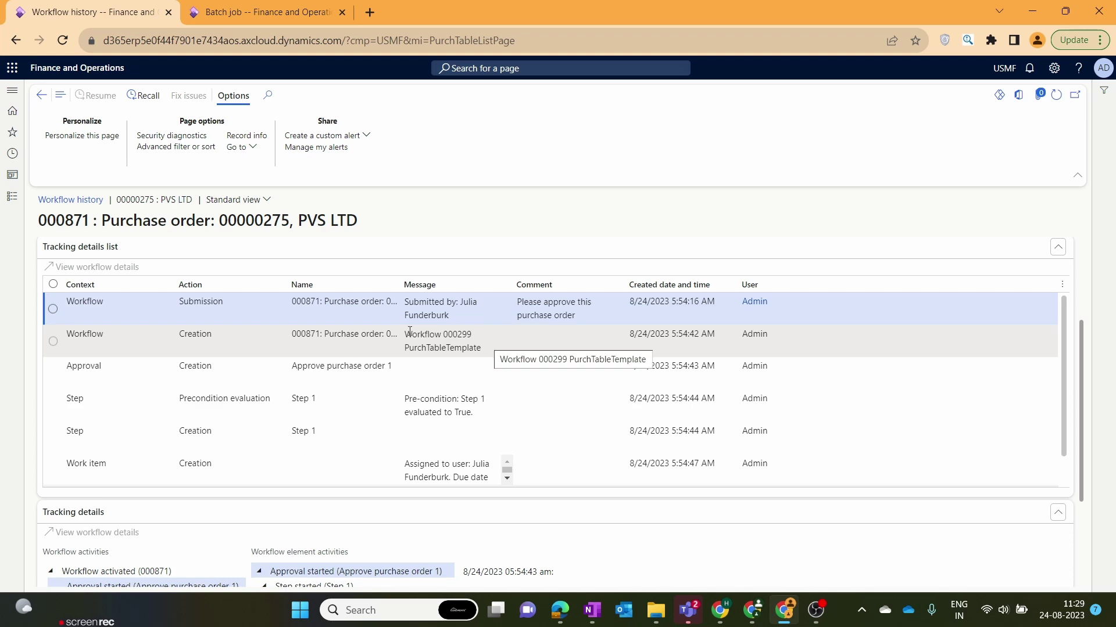
click(219, 341)
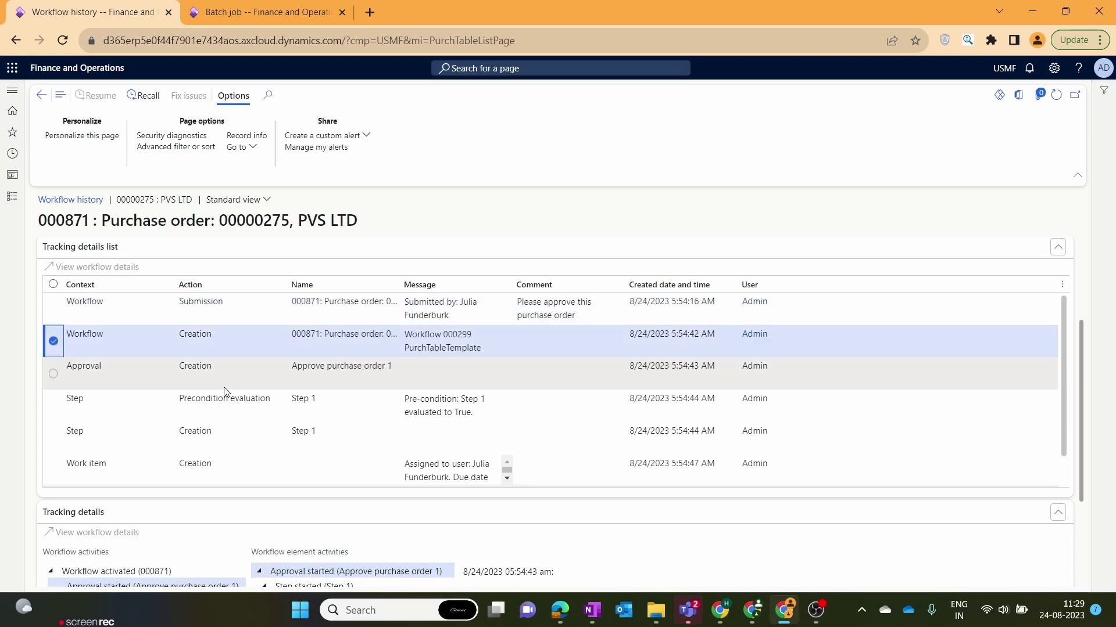
click(227, 406)
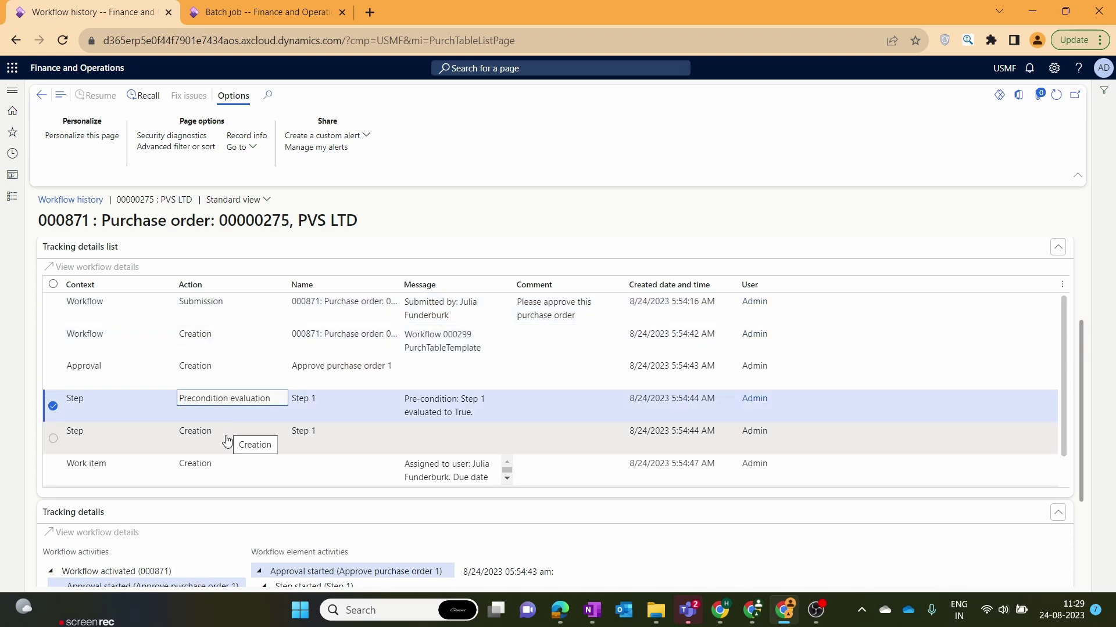
scroll(227, 441, down, 1)
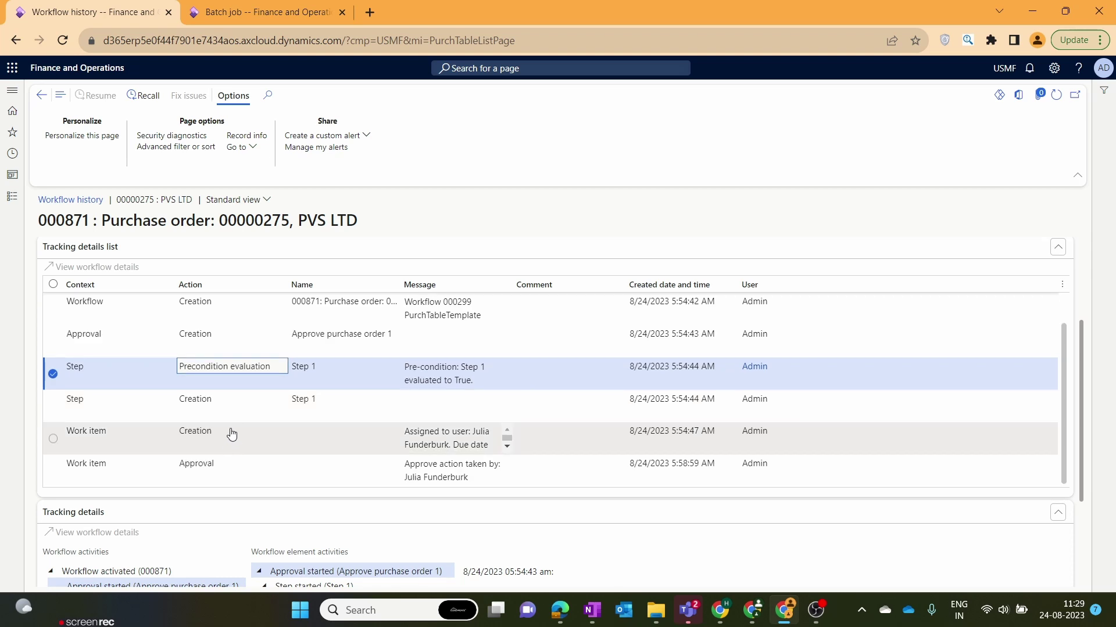
click(226, 441)
click(230, 469)
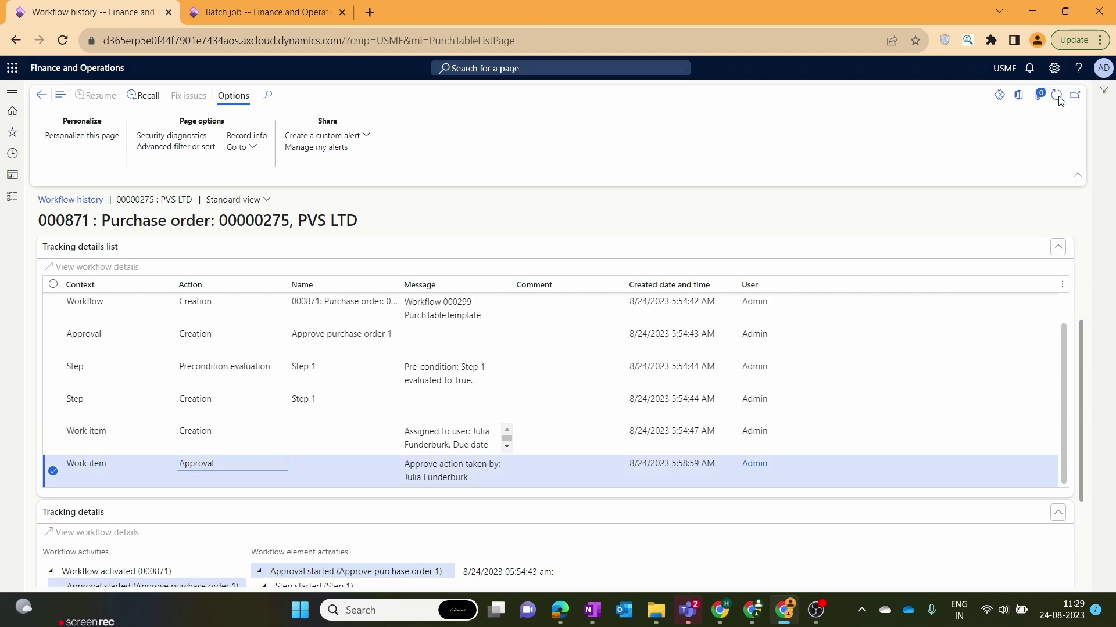
Refresh the workflow history, examine the work item assignment and approval entries, and return to the purchase order
scroll(243, 381, down, 1)
scroll(244, 381, up, 1)
scroll(557, 361, up, 3)
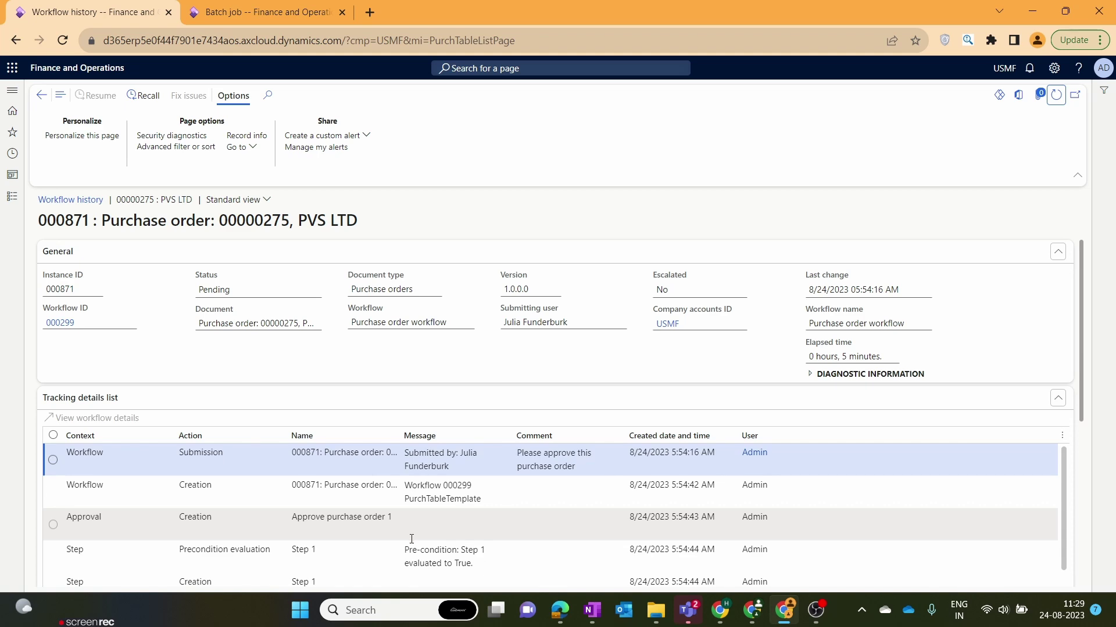
scroll(407, 540, down, 3)
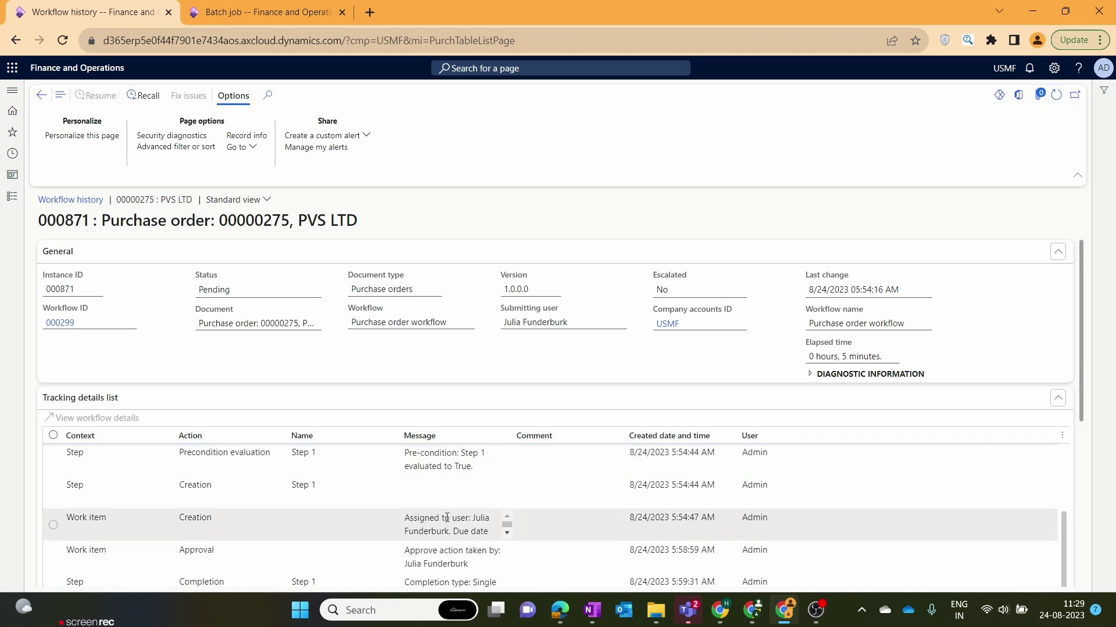
drag(445, 518, 488, 522)
key(Escape)
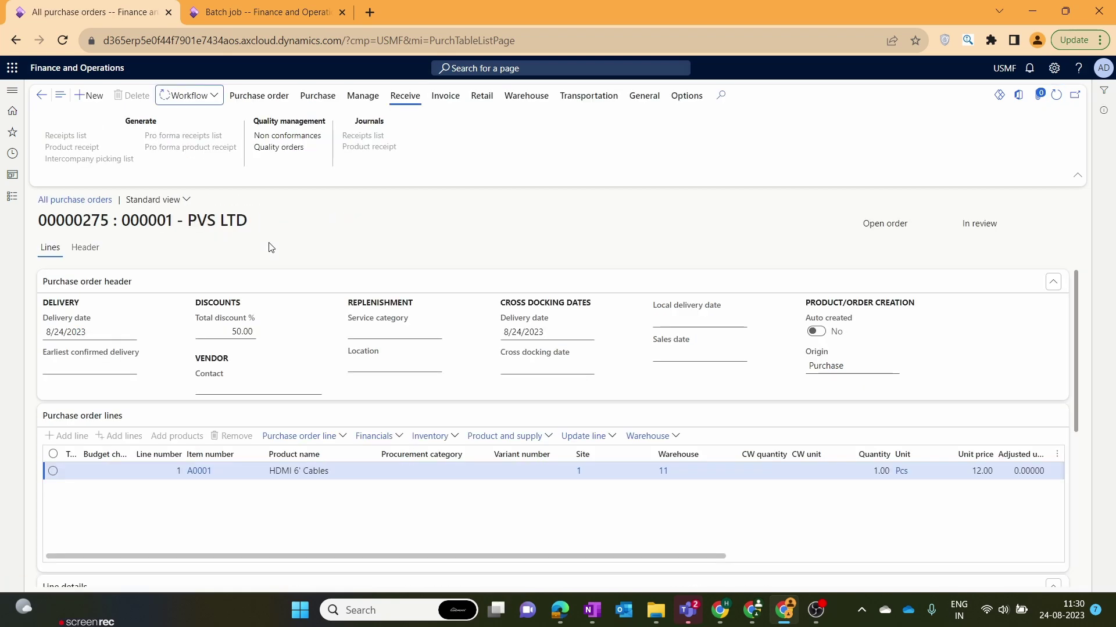
Show the purchase actions of the order and check its approval status
click(317, 95)
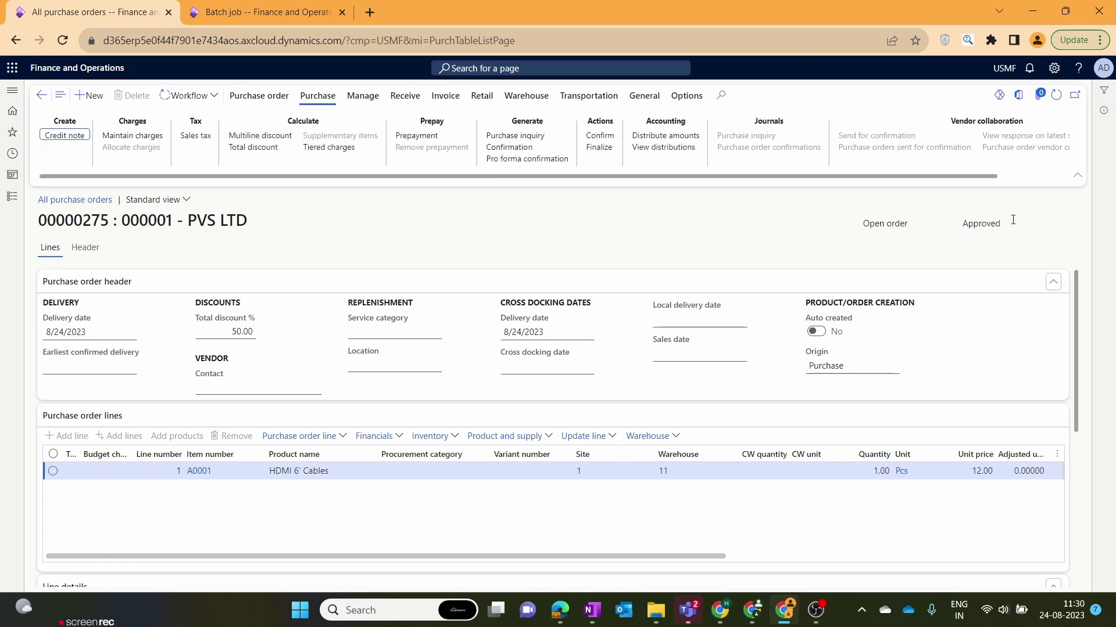
drag(1014, 224, 954, 226)
click(955, 239)
drag(962, 224, 1005, 227)
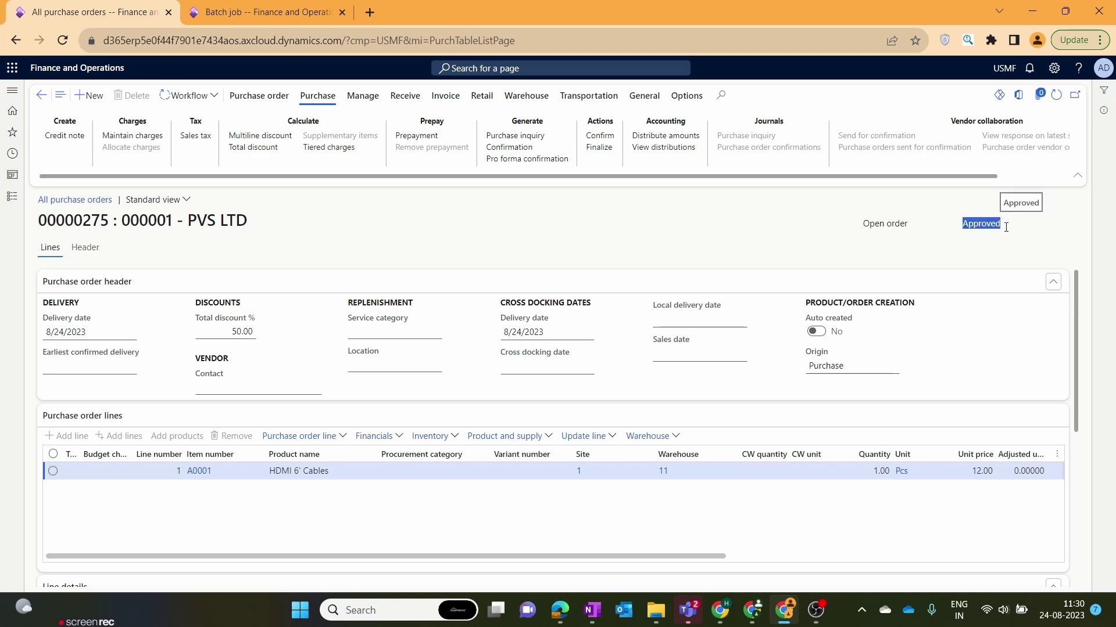
click(924, 231)
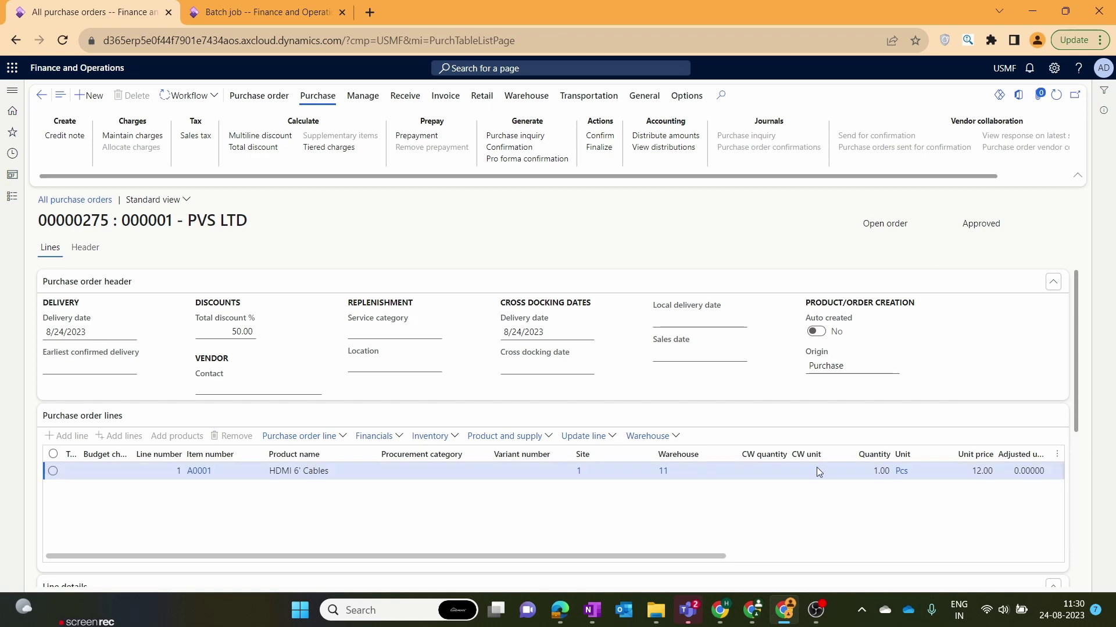
Try to edit the quantity on the HDMI 6' Cables purchase order line
click(878, 557)
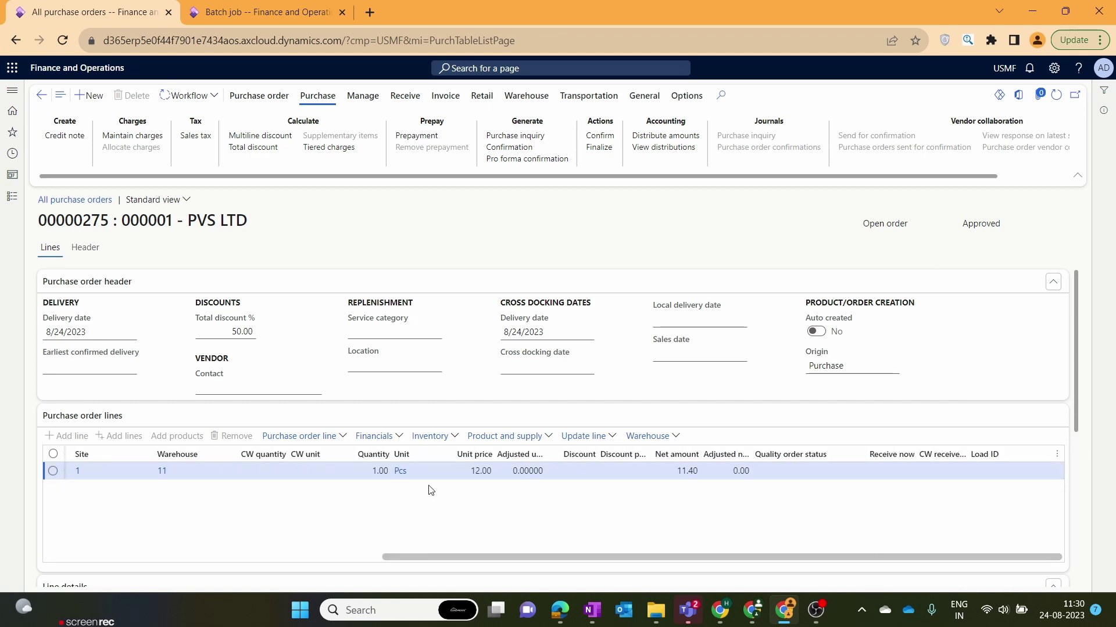
click(372, 471)
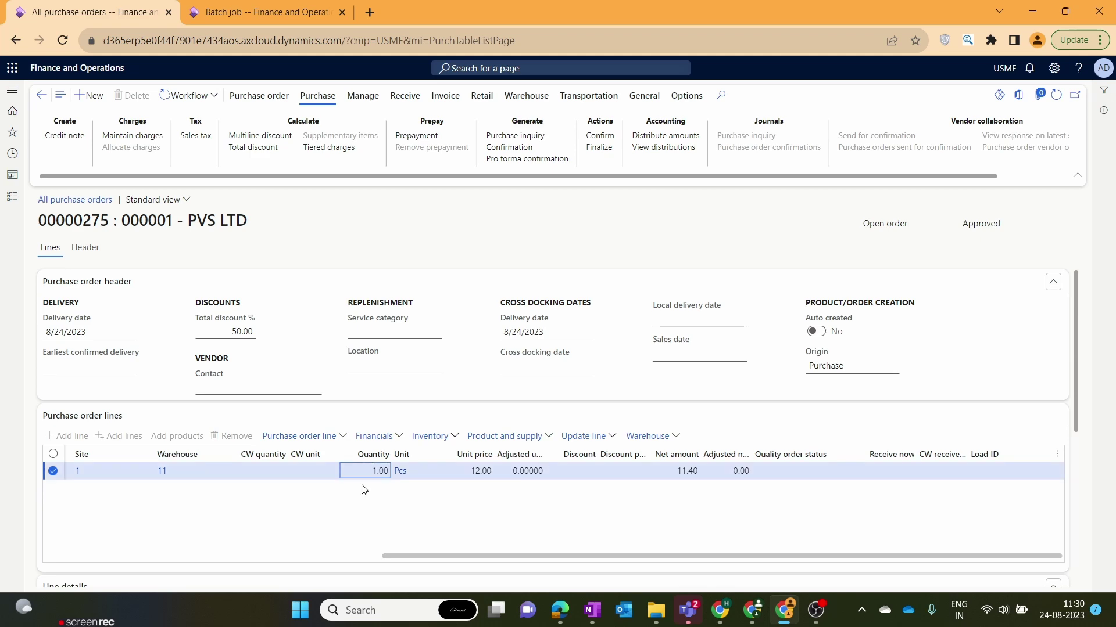
click(367, 471)
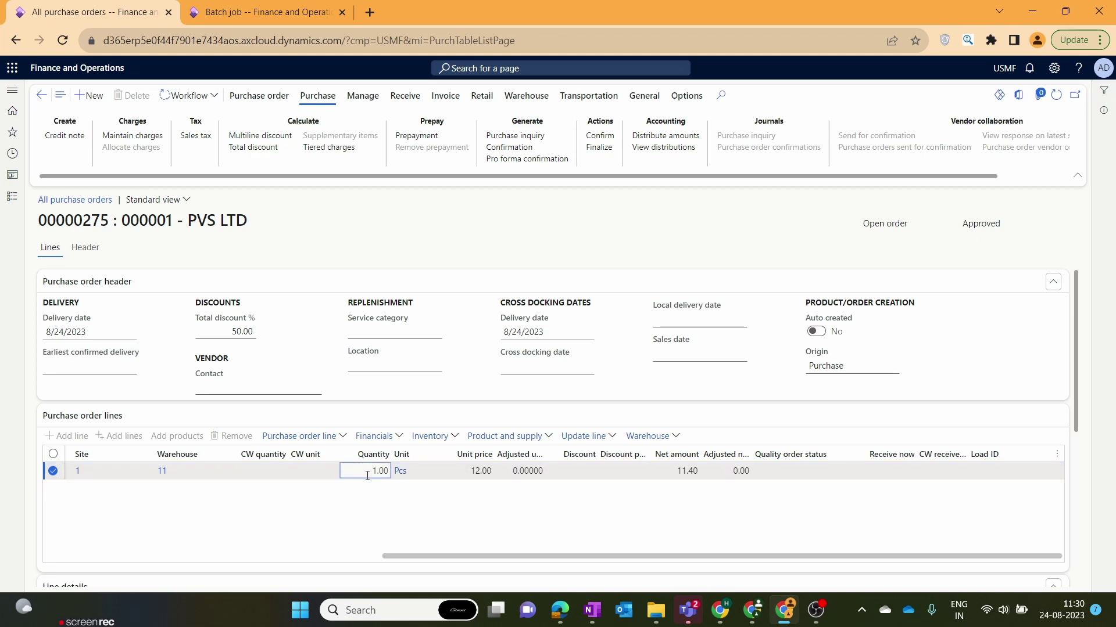
click(381, 534)
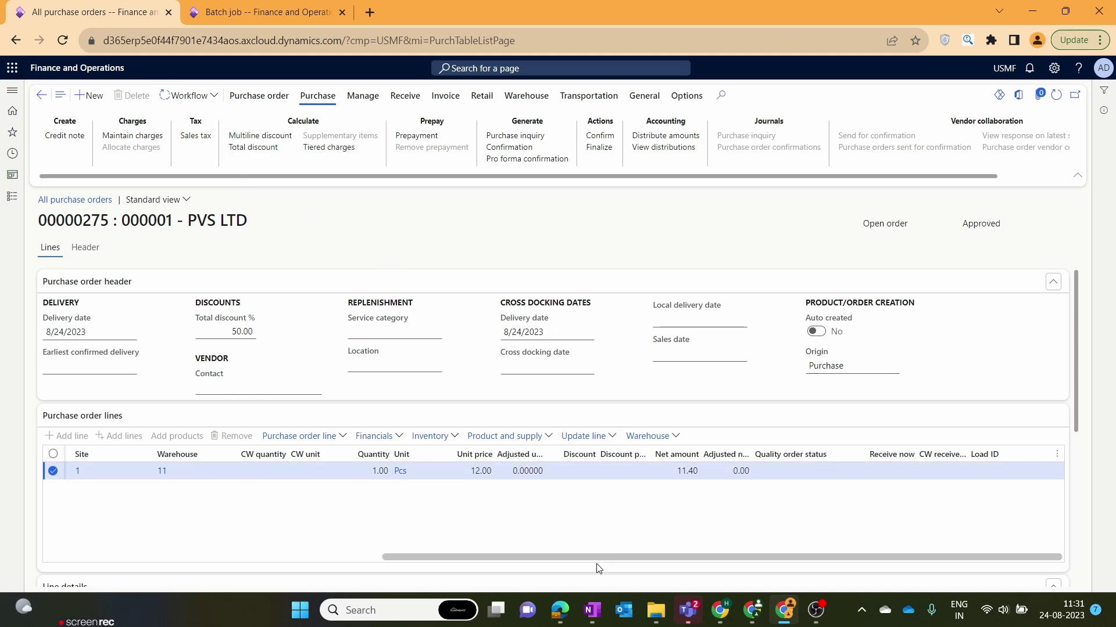
Request a change to the approved purchase order
drag(597, 557, 524, 556)
click(249, 99)
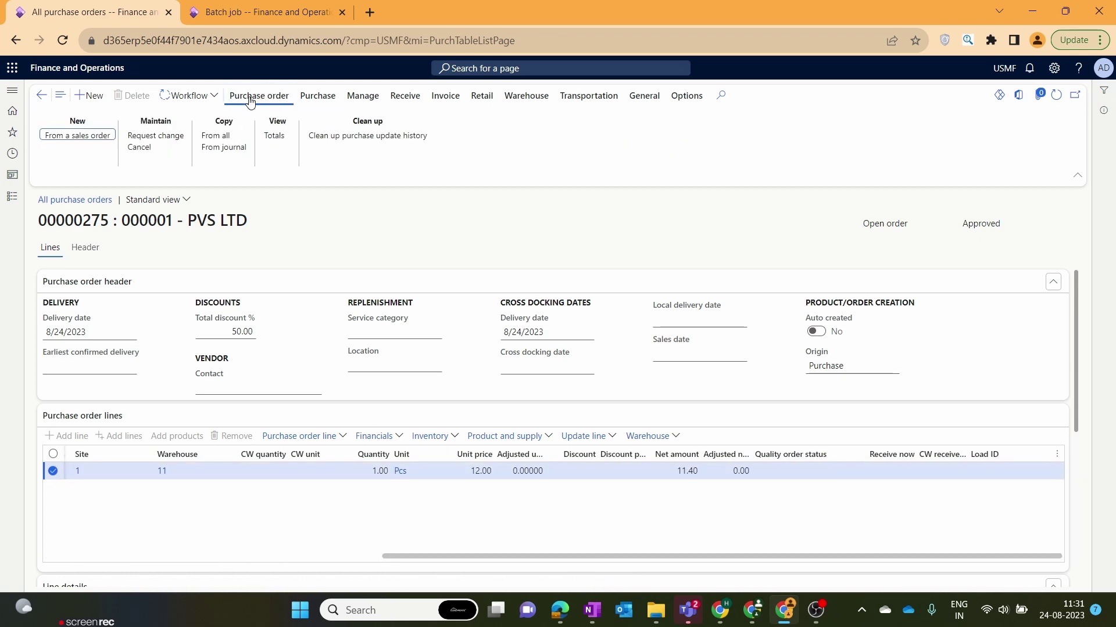
click(173, 142)
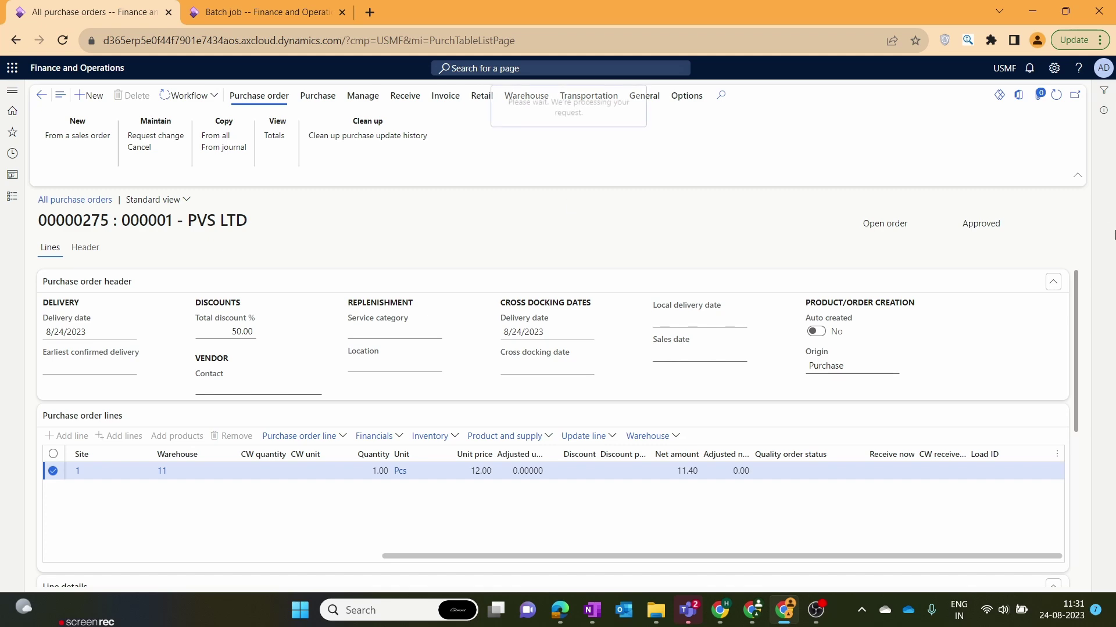
Set the quantity on the draft purchase order's line to 5 and save the order
drag(988, 225, 960, 222)
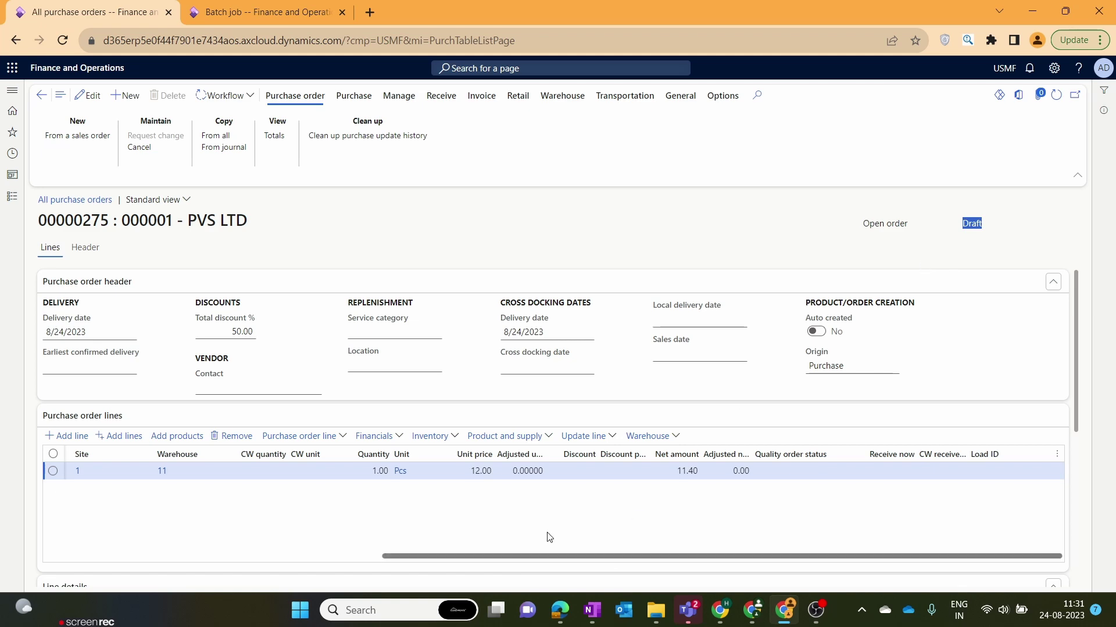
click(87, 96)
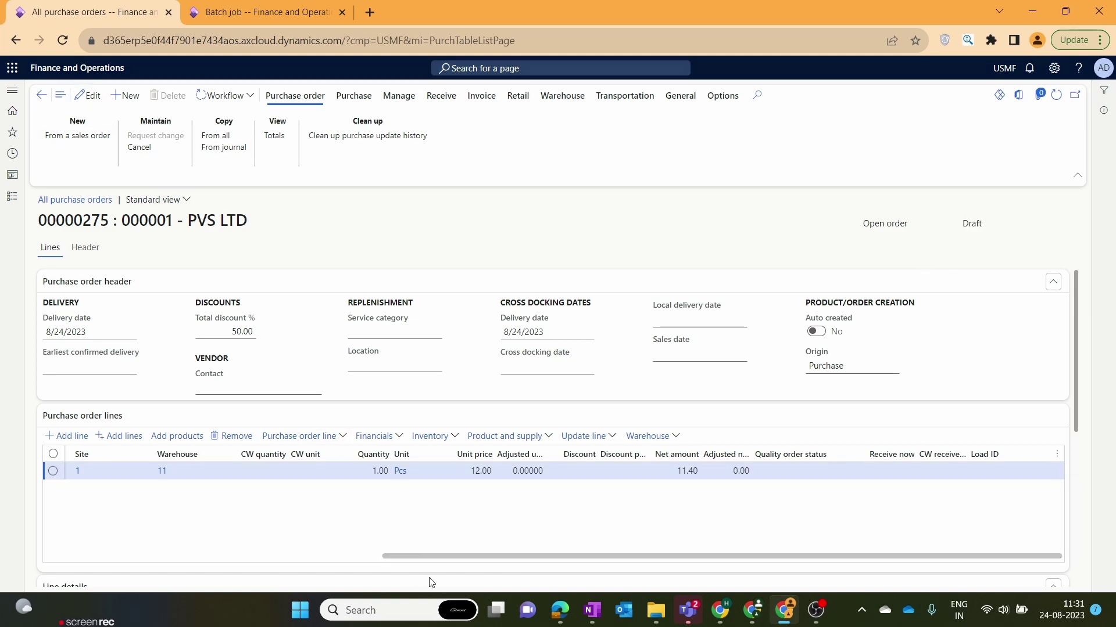
click(381, 470)
drag(381, 468, 402, 471)
key(BackSpace)
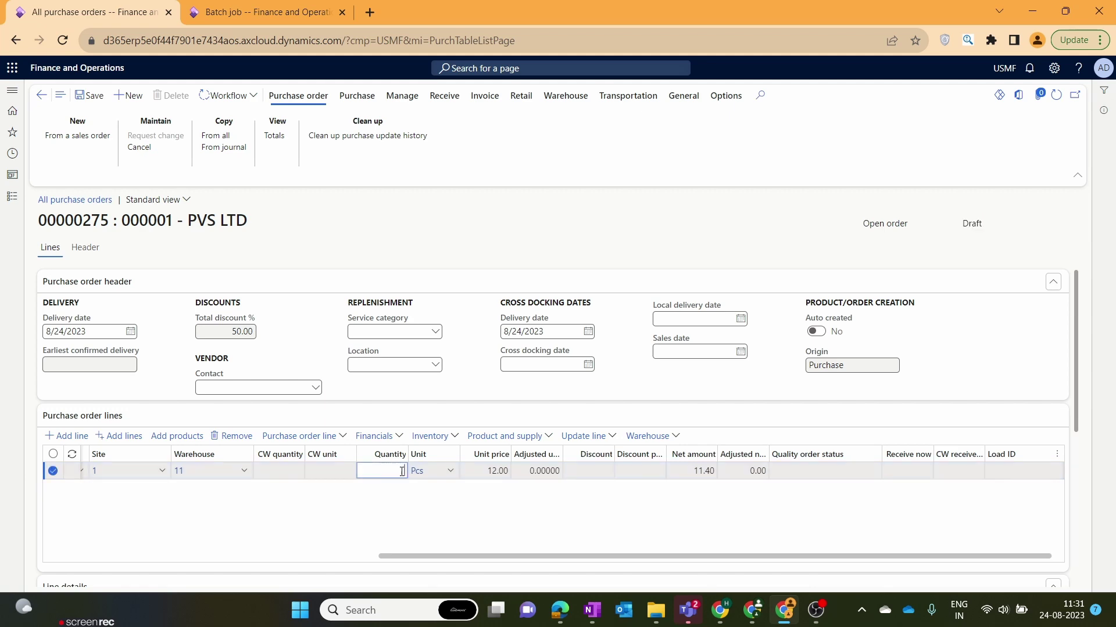
text(5)
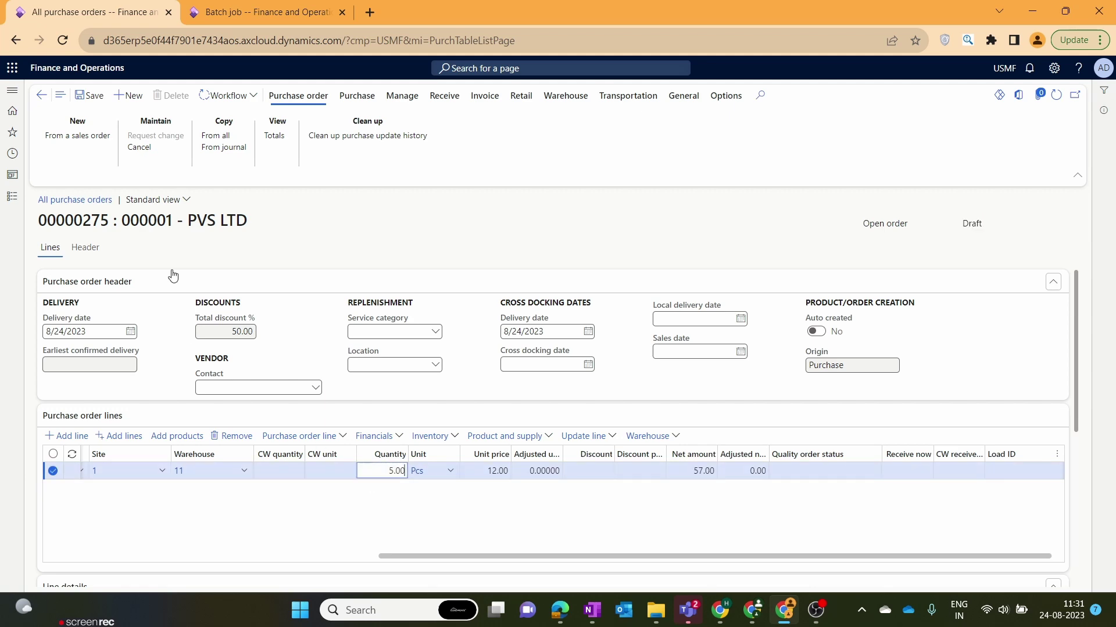
click(86, 96)
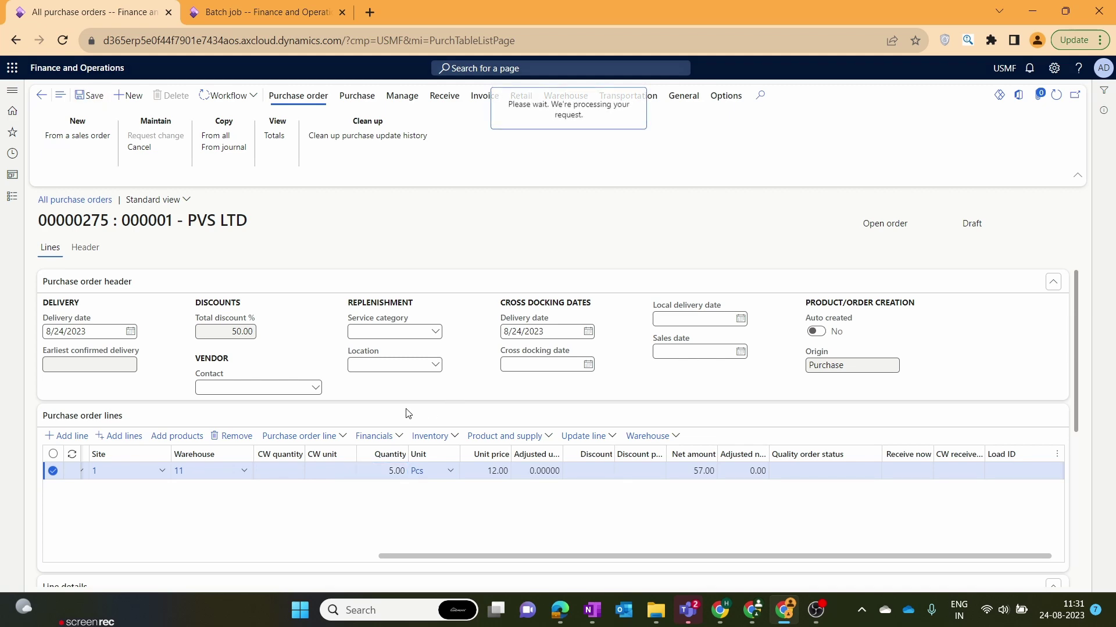
Submit the purchase order to the approval workflow with the comment "Please approve this PO"
click(230, 96)
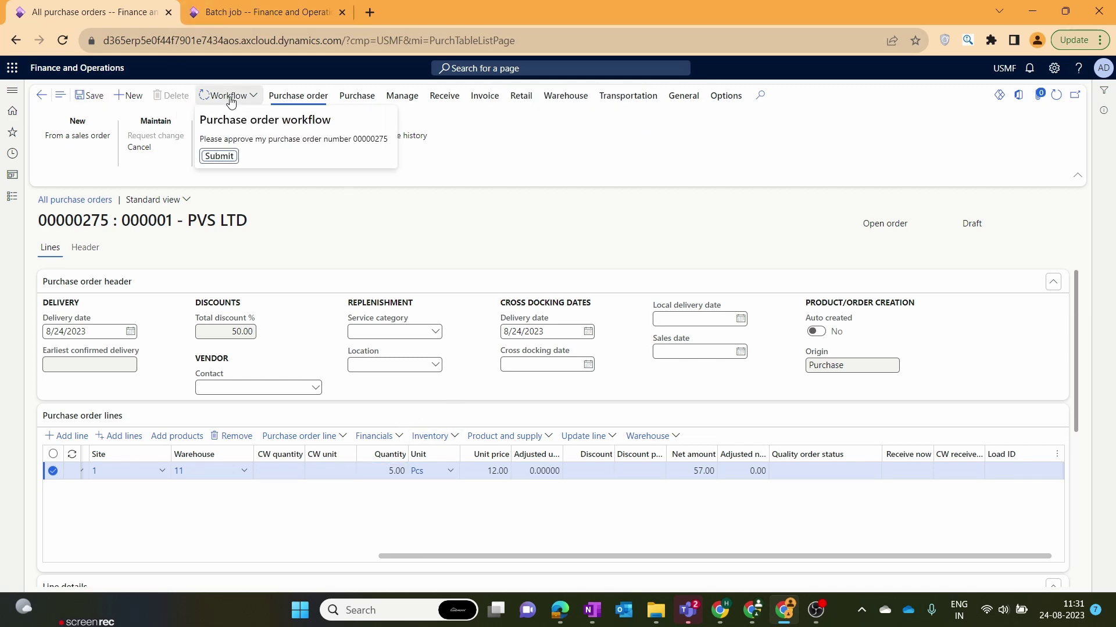
click(216, 157)
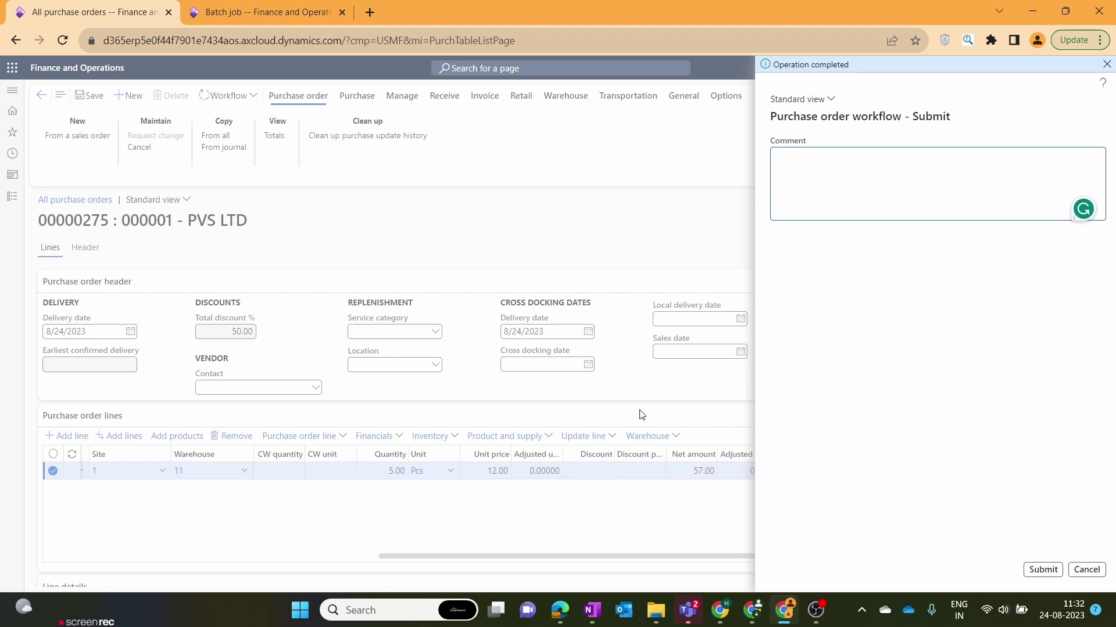
text(A)
key(BackSpace)
text(Please approve this PO)
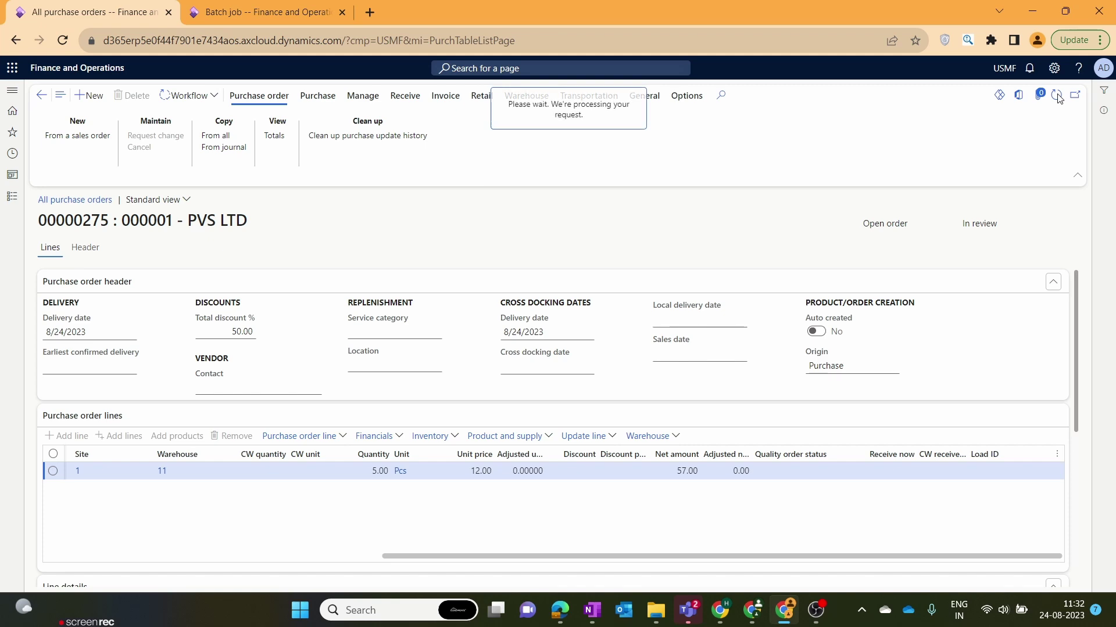
Refresh the submitted purchase order and check which workflow actions are available for it
click(1056, 95)
click(1056, 95)
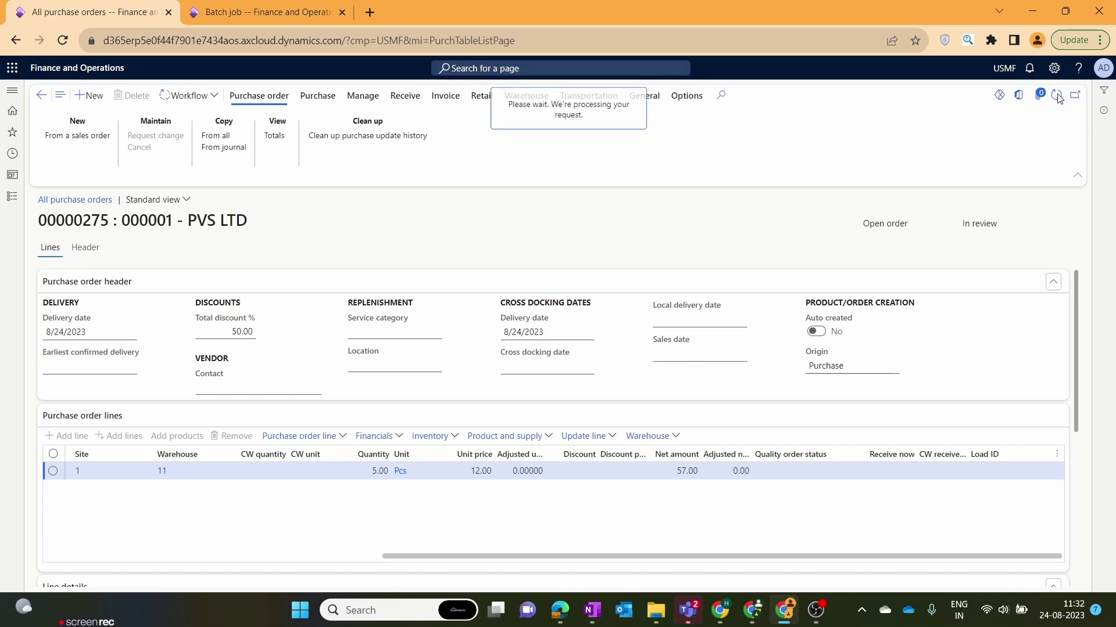
click(1057, 96)
click(201, 96)
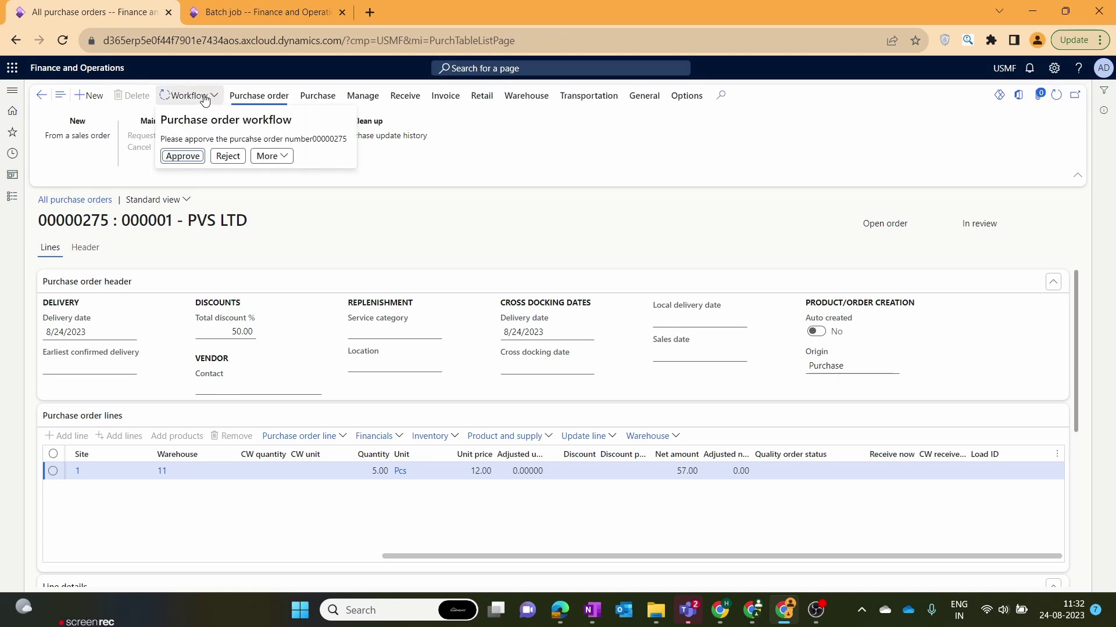
click(593, 124)
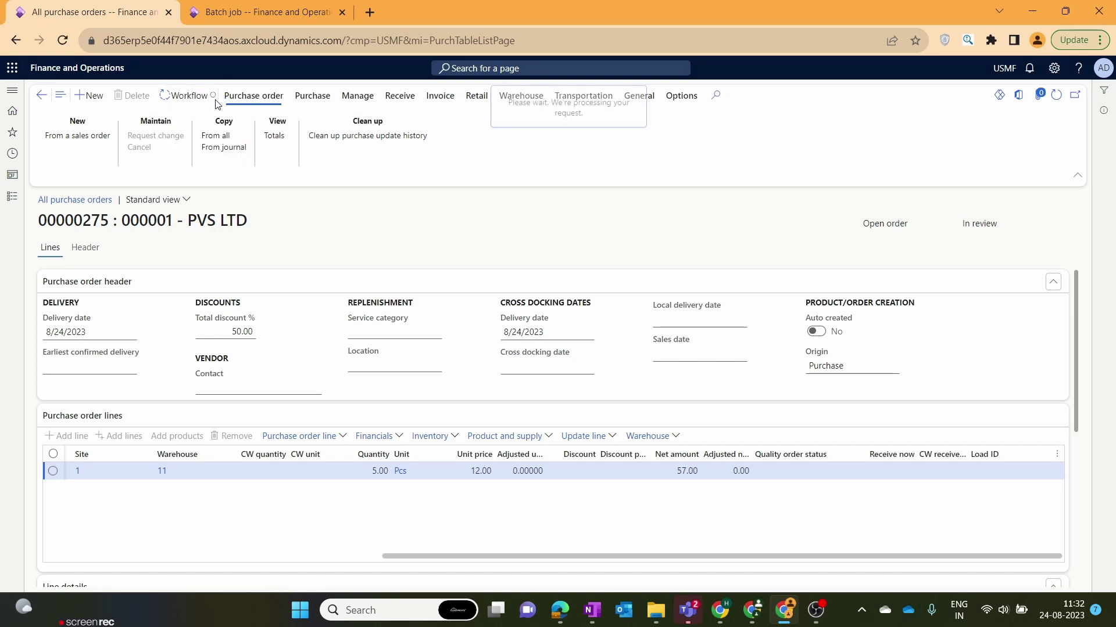
click(215, 103)
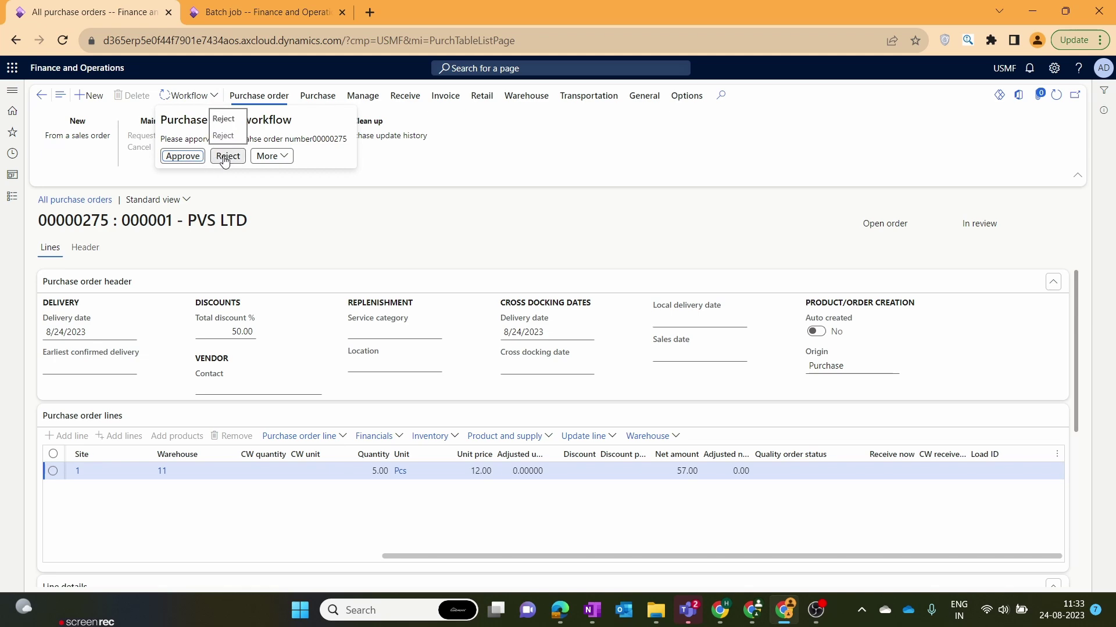
click(266, 158)
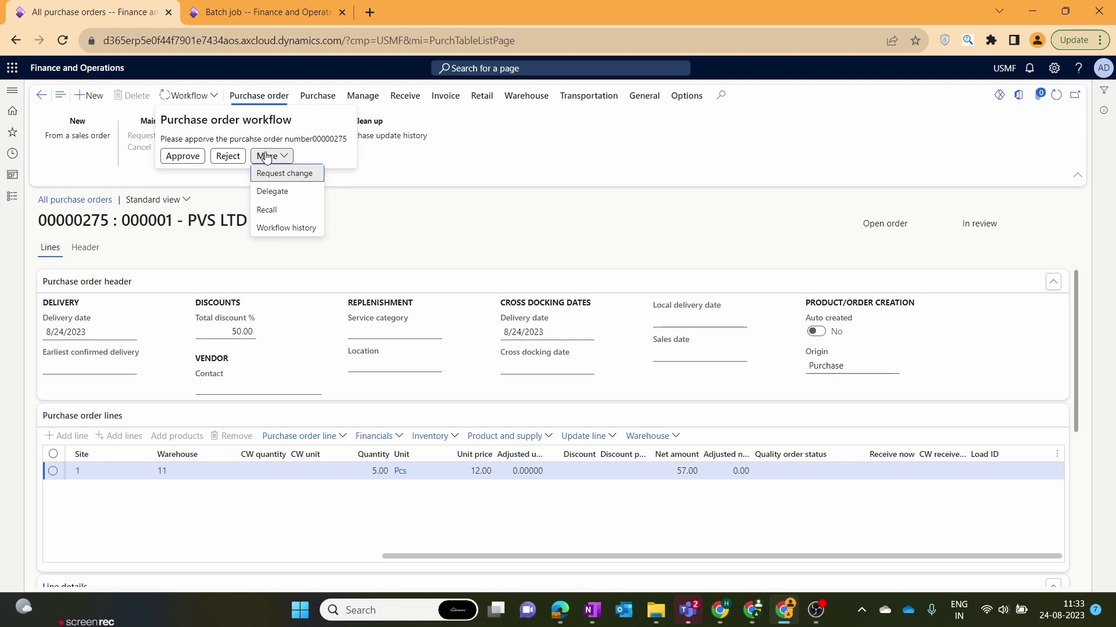
click(303, 196)
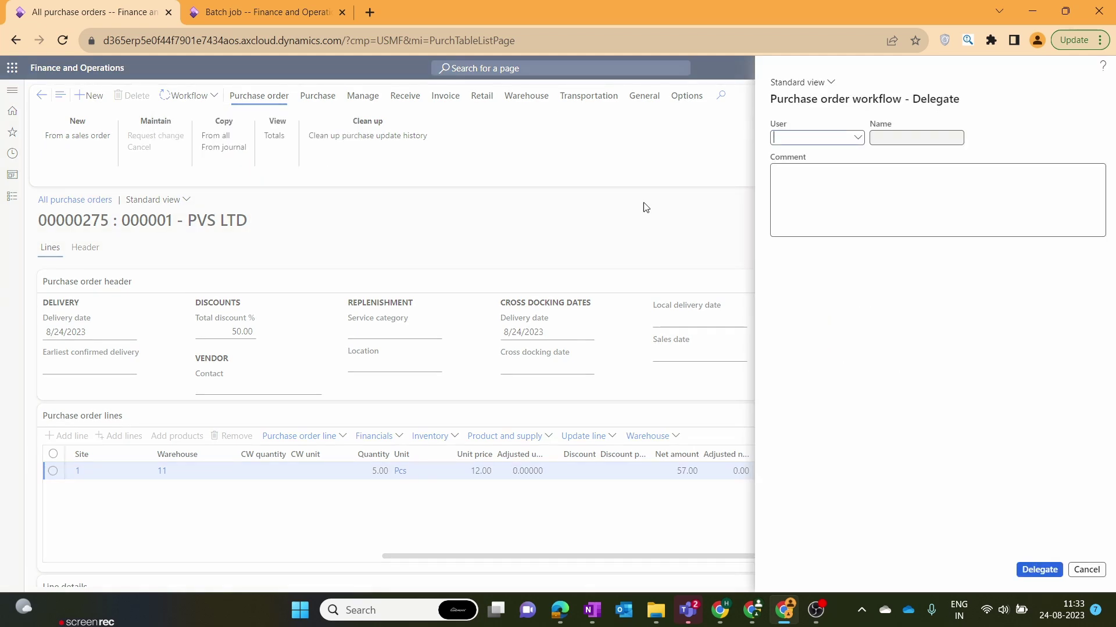
click(857, 139)
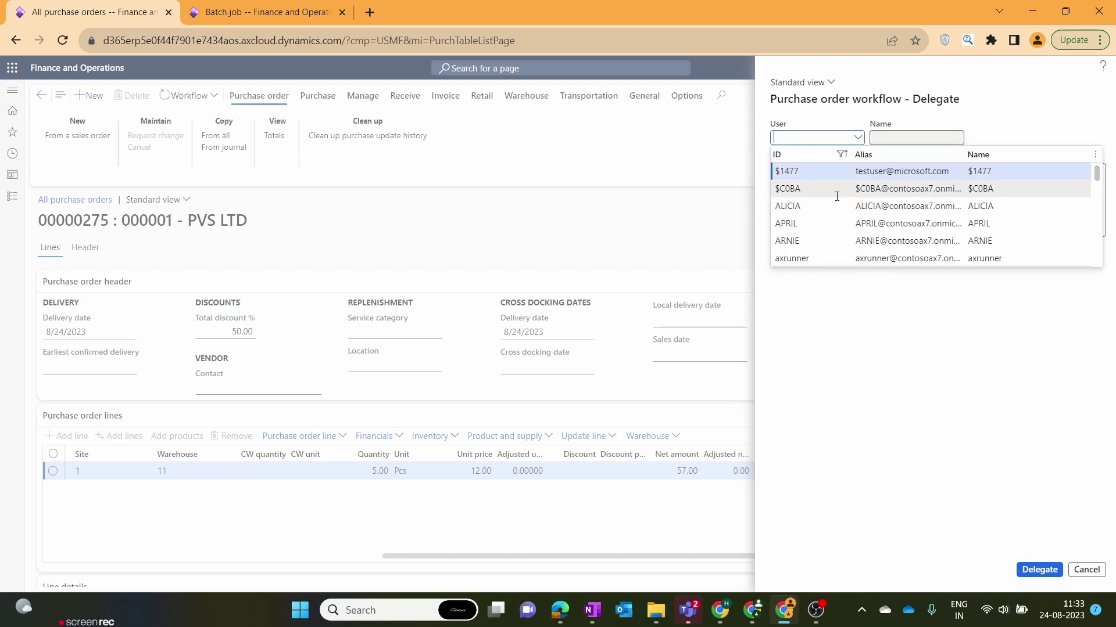
scroll(837, 197, down, 10)
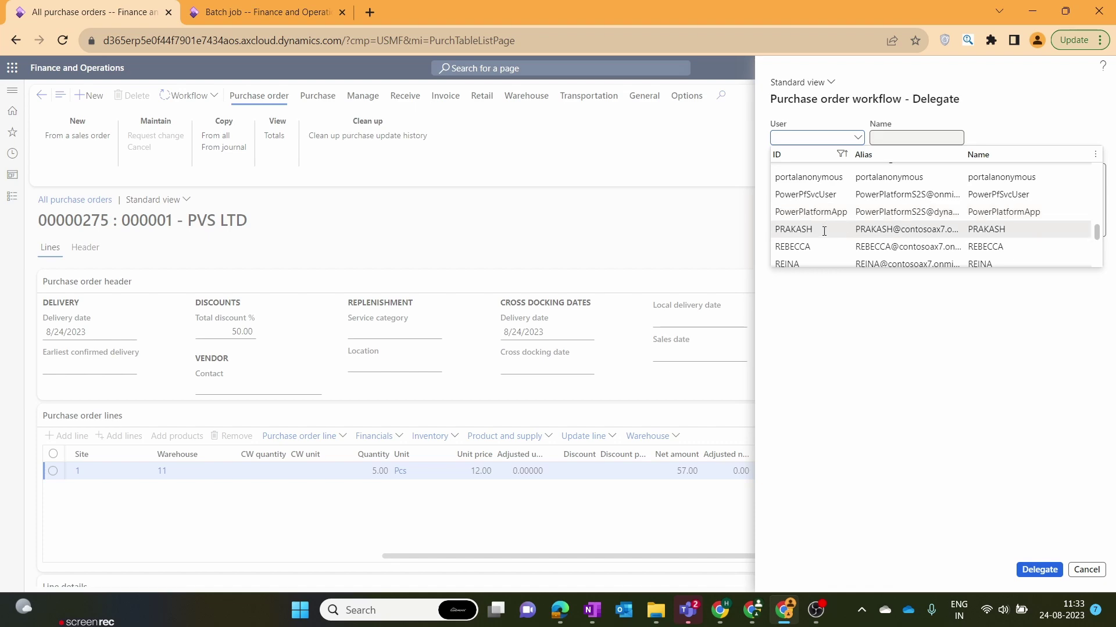
click(828, 230)
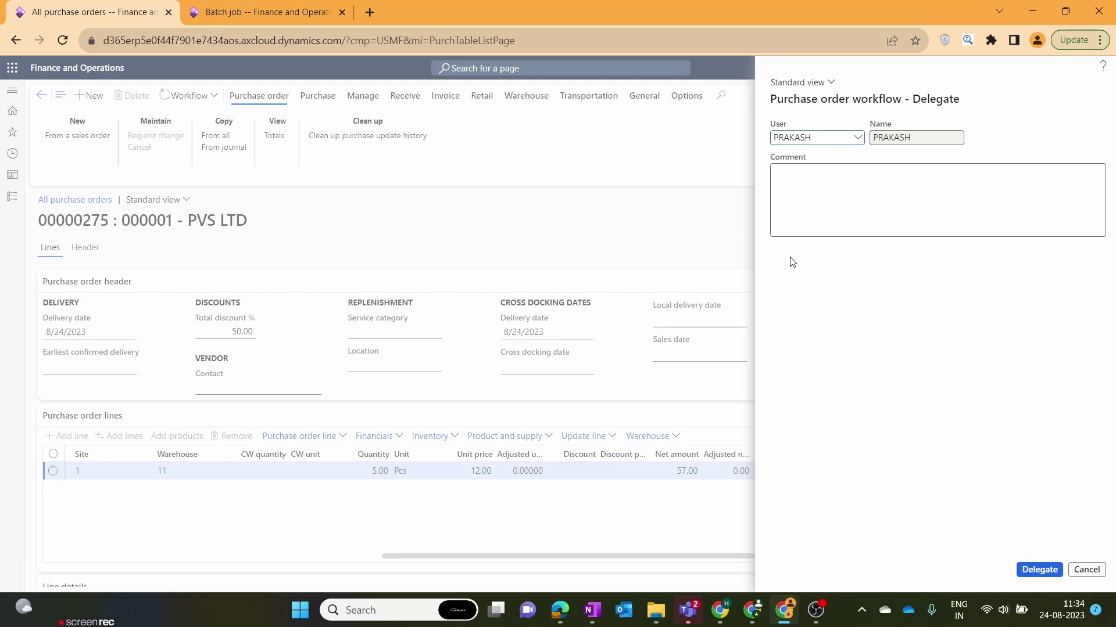
click(1088, 568)
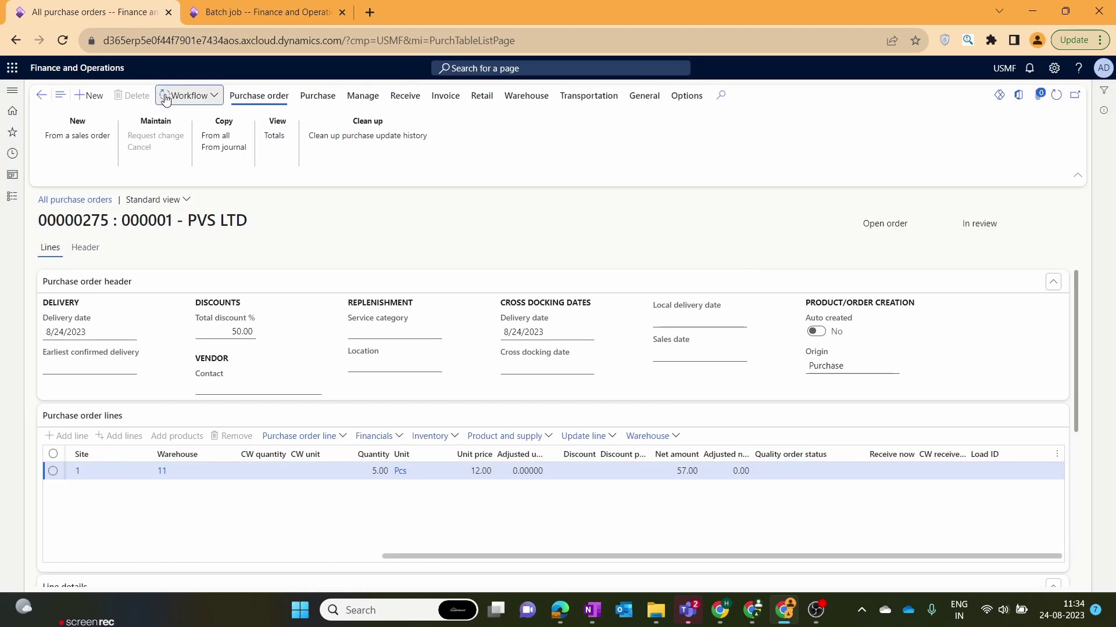
Send a workflow change request for the order with the comment "Please change Purchase order quantity to 10"
click(195, 96)
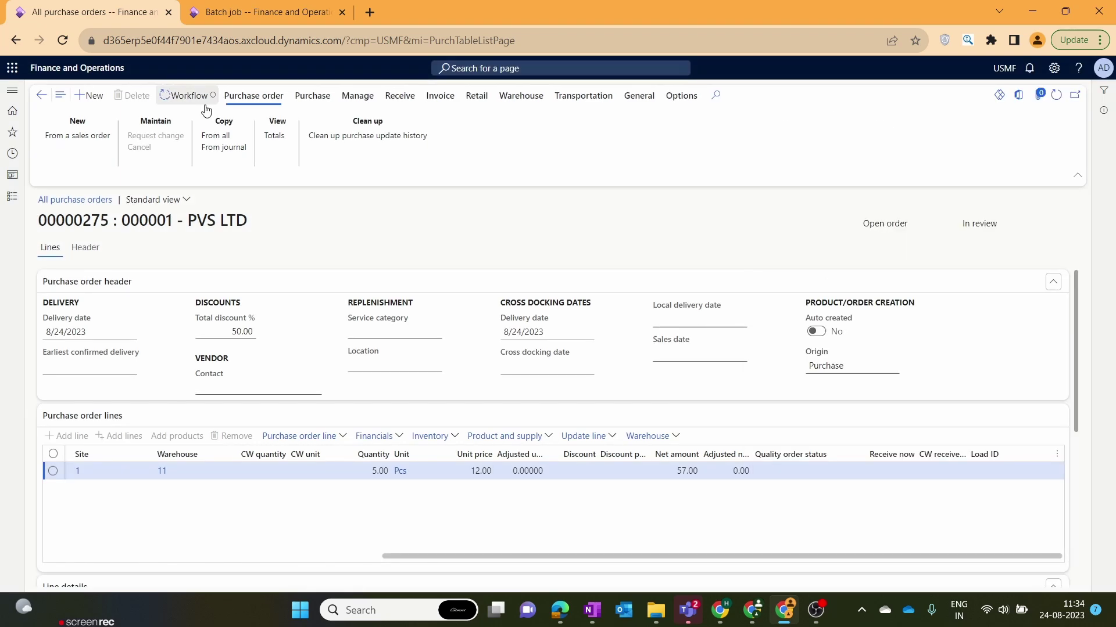
click(269, 157)
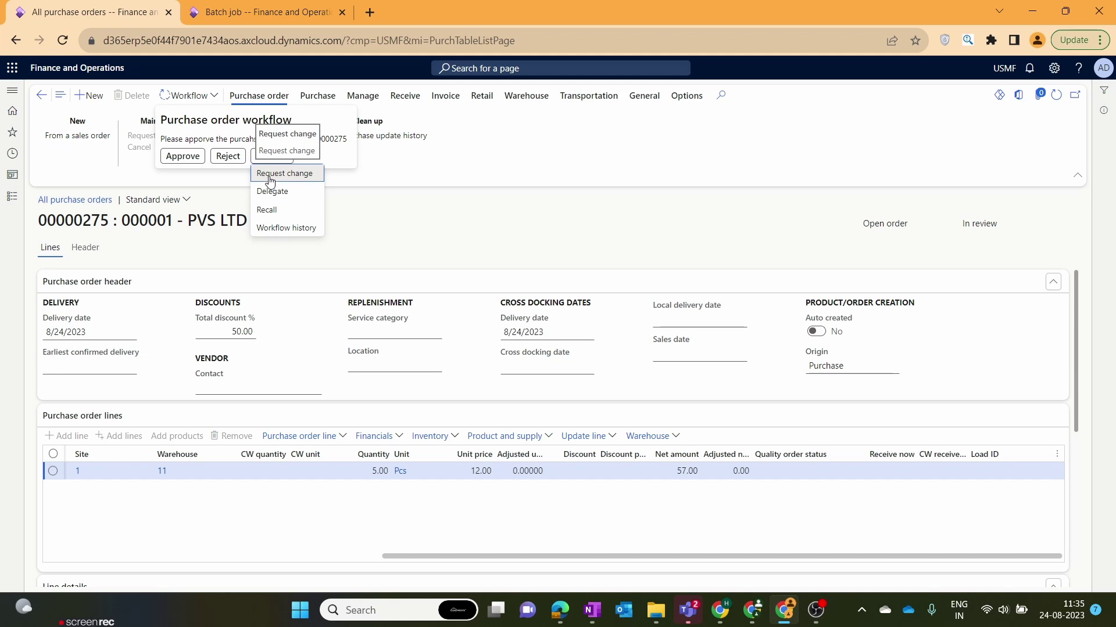
click(269, 175)
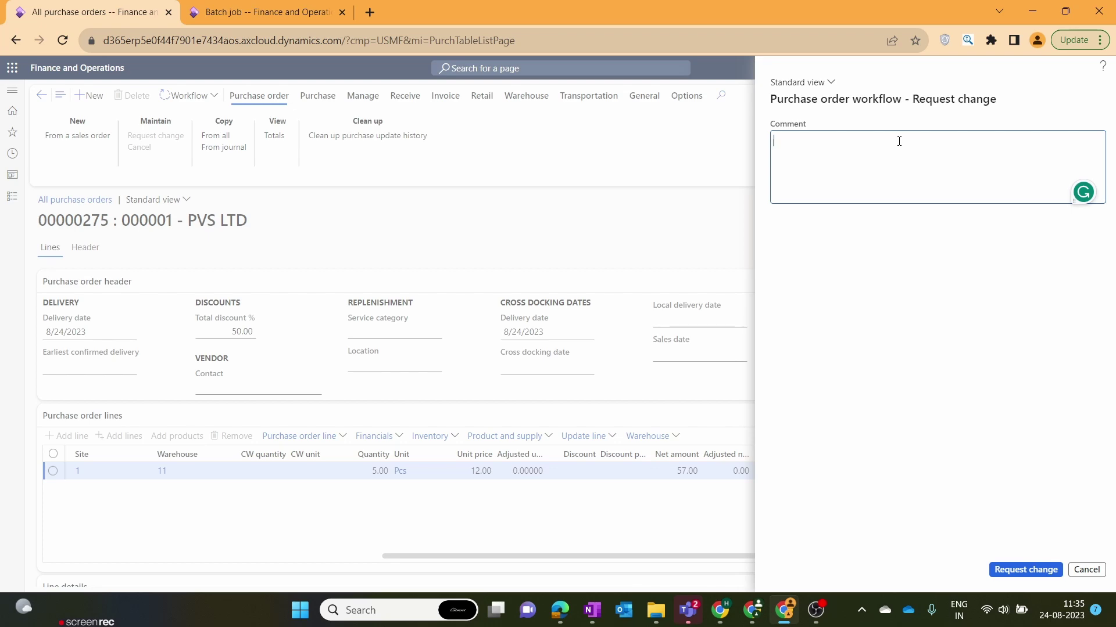
text(Please change Purchase order qu)
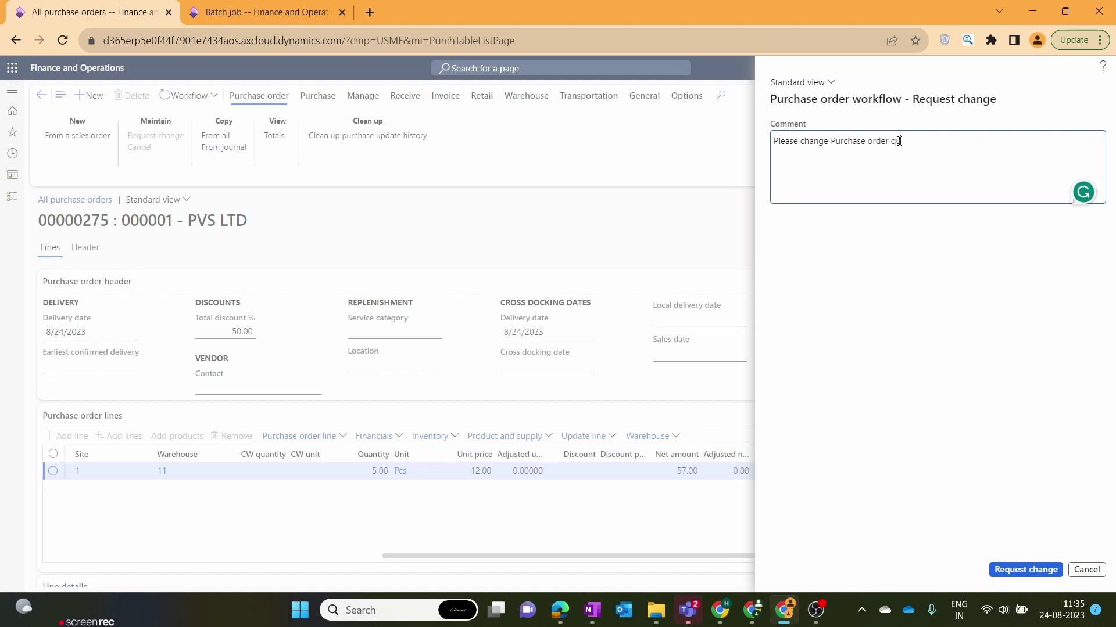
text(antity to 10)
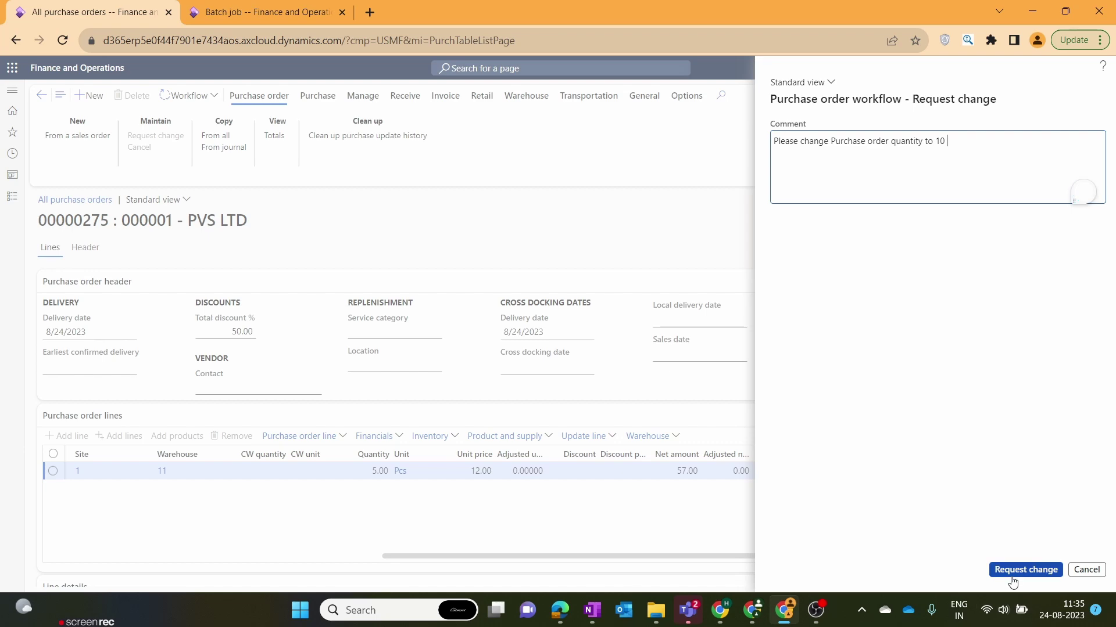
click(1011, 577)
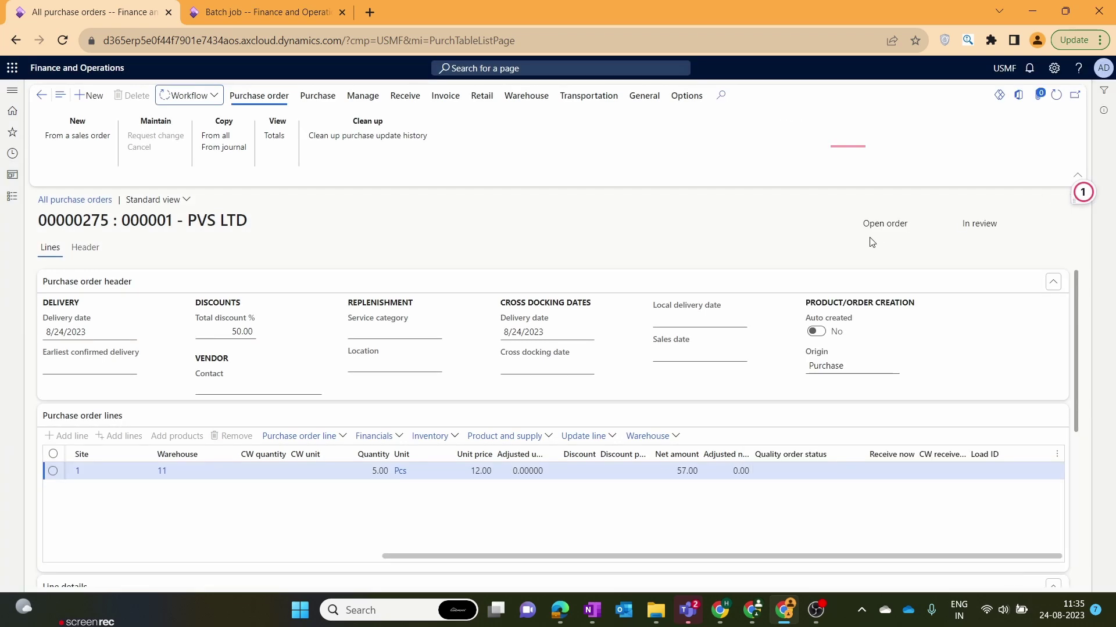
Refresh the purchase order, then examine its approval status and the workflow instructions for the returned record
click(1055, 104)
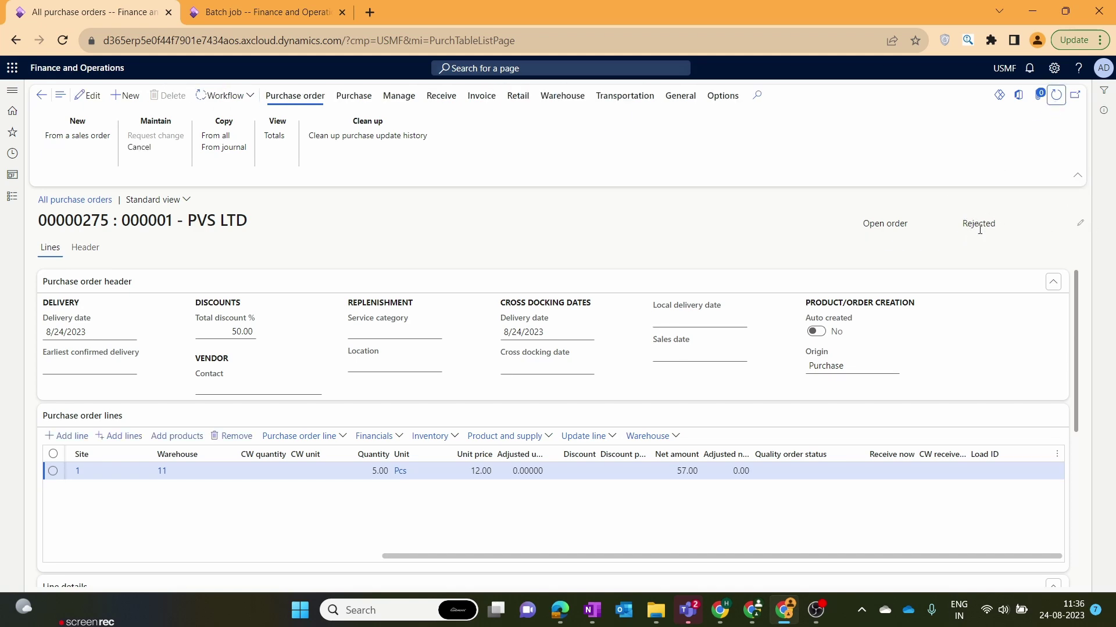
drag(996, 225, 972, 225)
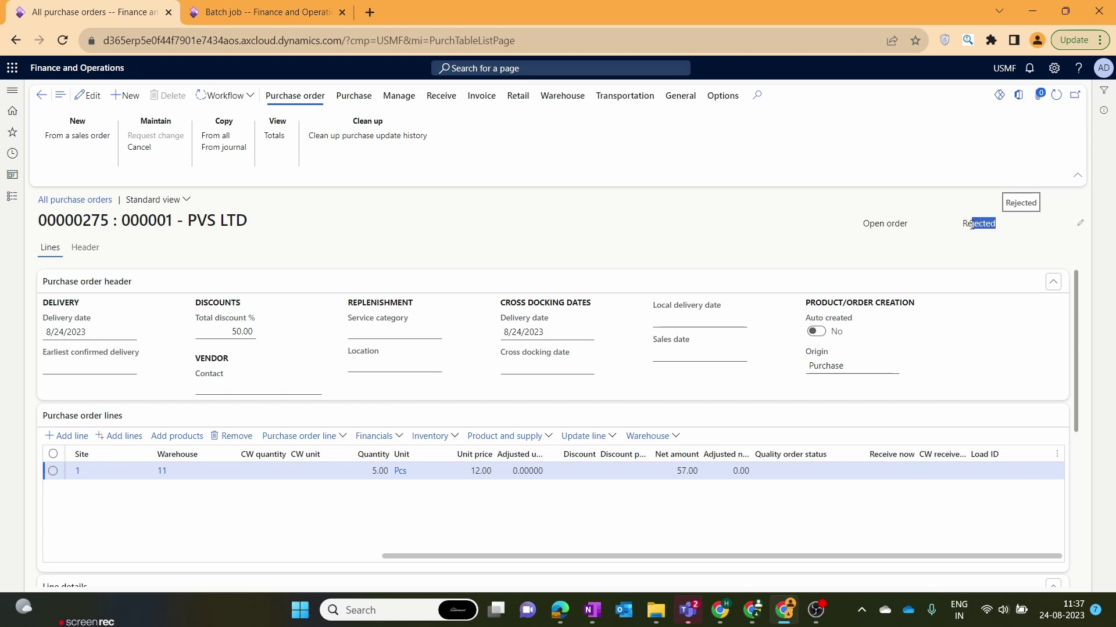
click(917, 241)
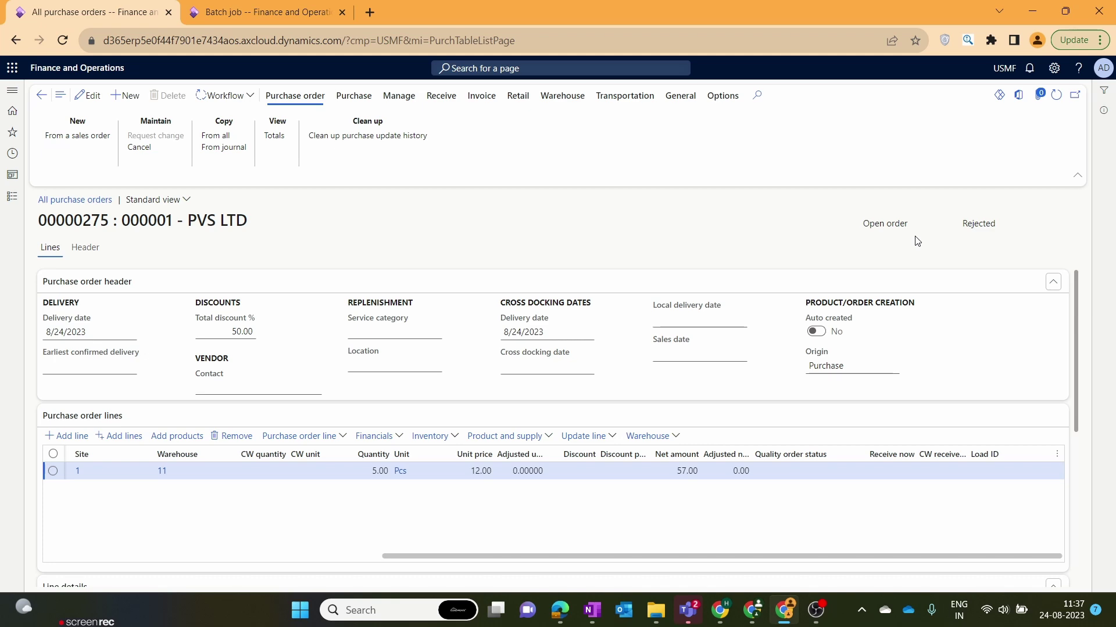
click(221, 97)
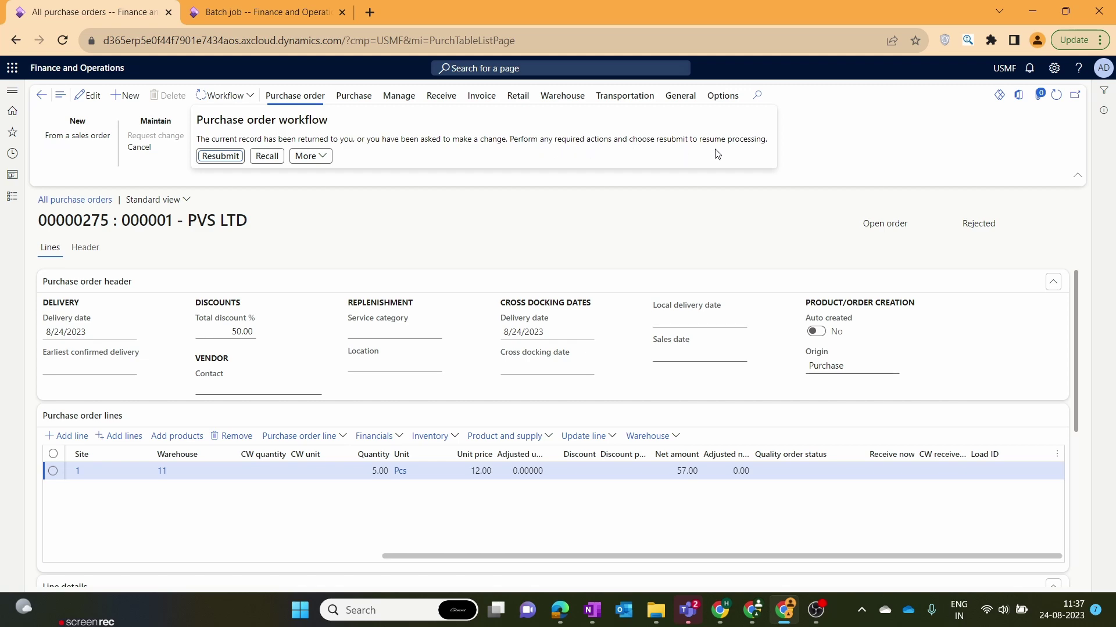
click(558, 197)
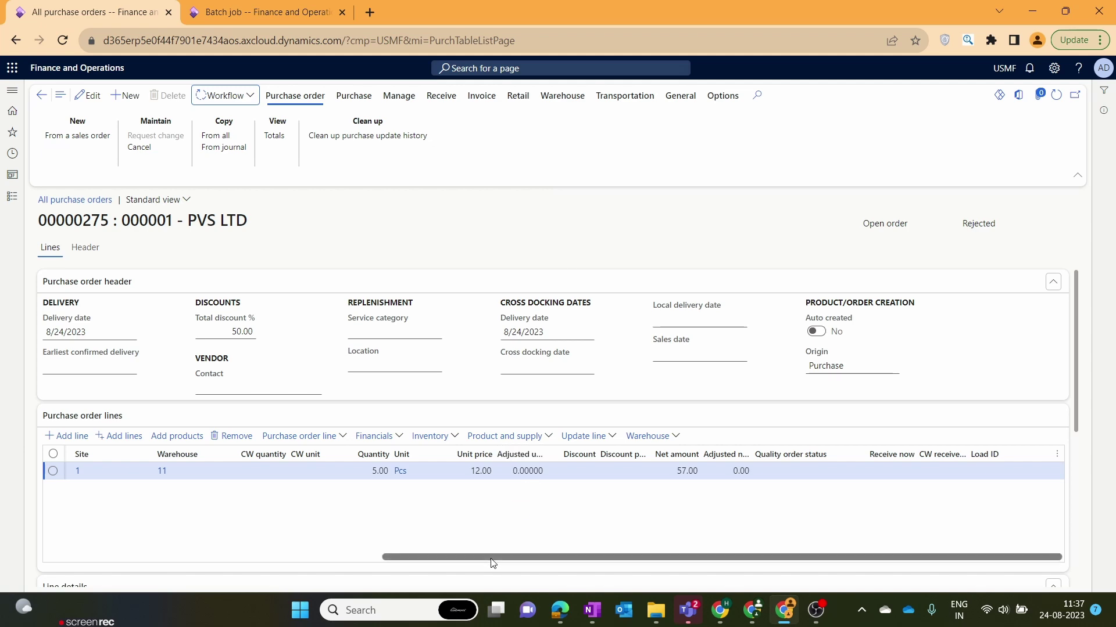
Set the quantity on the returned purchase order's line to 10 and save the order
drag(488, 557, 482, 556)
click(374, 470)
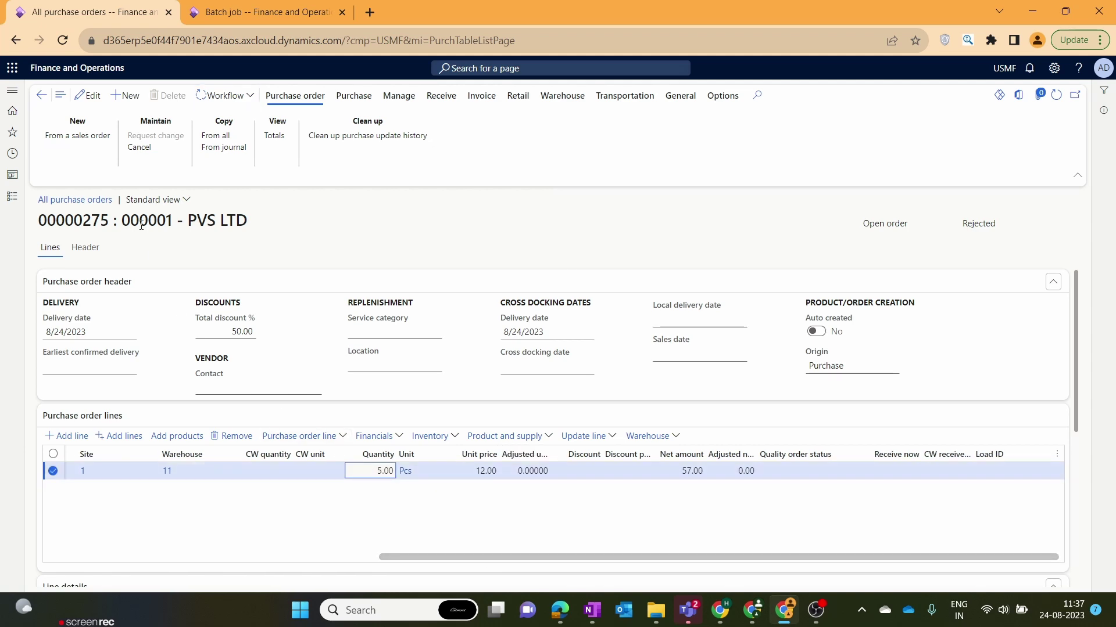
click(94, 94)
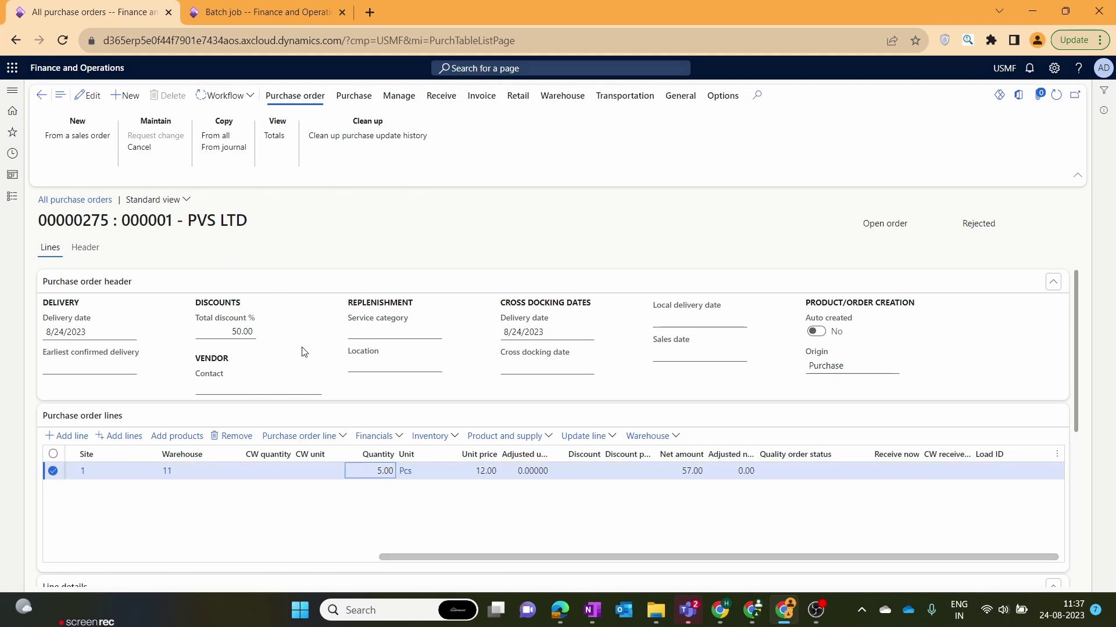
click(367, 473)
click(377, 472)
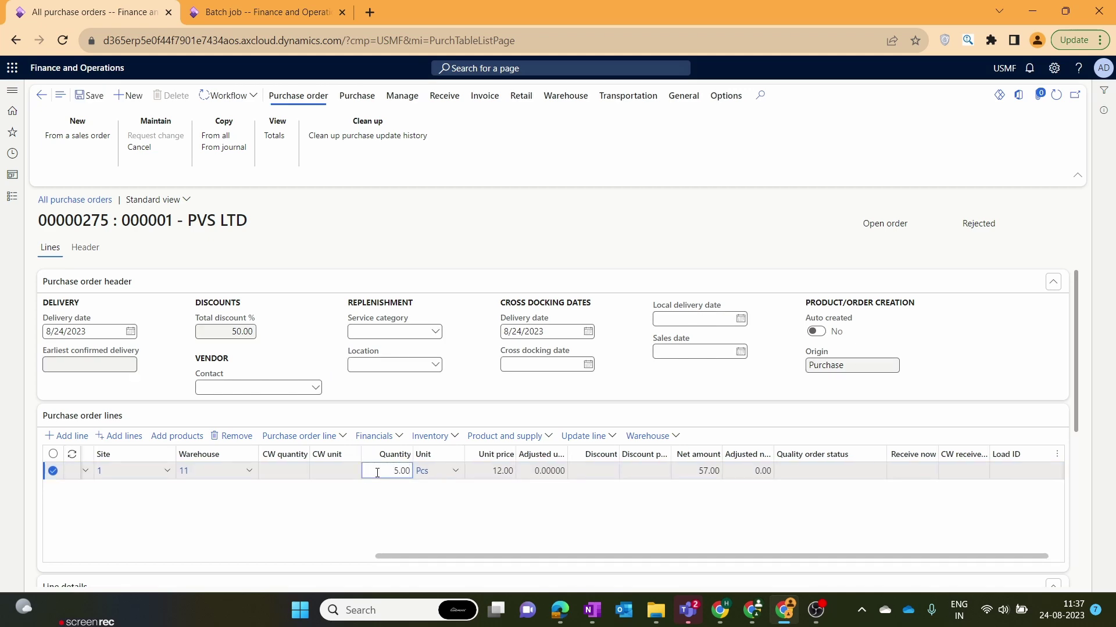
key(ctrl+a)
text(10)
click(359, 516)
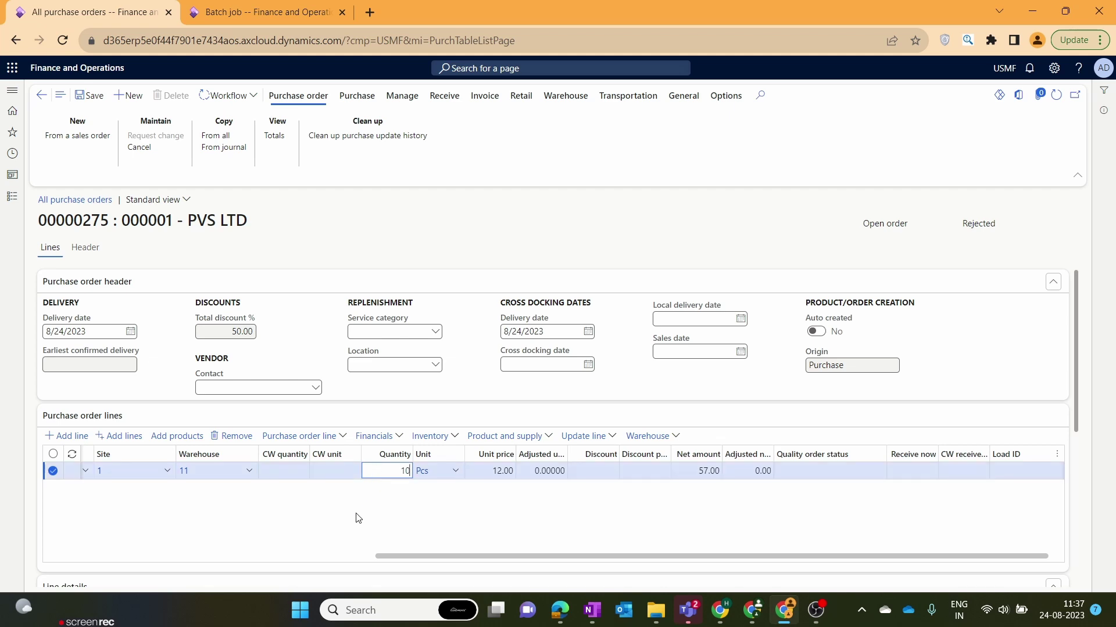
click(90, 95)
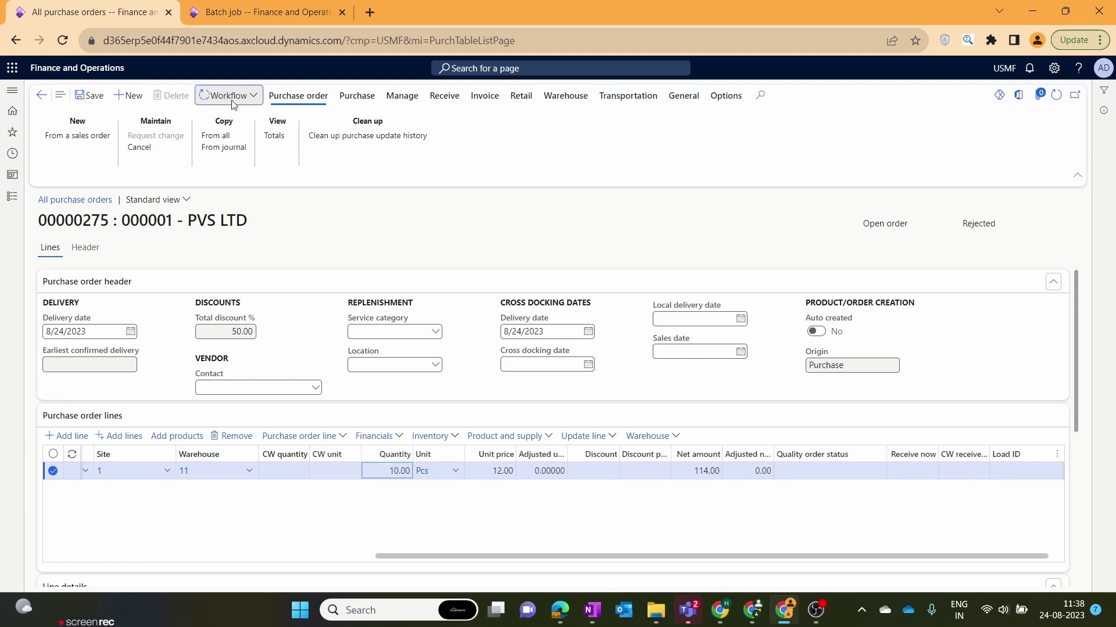
Resubmit the order to the workflow with the comment "Purchase order quantity changed. Please approve this purchase order."
click(233, 103)
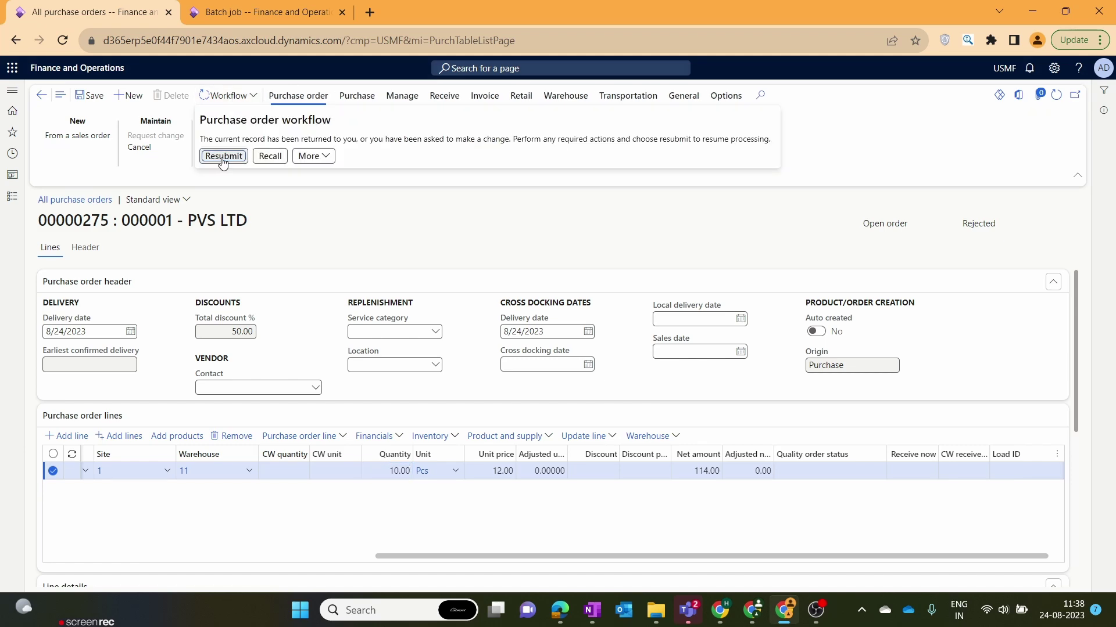
click(225, 156)
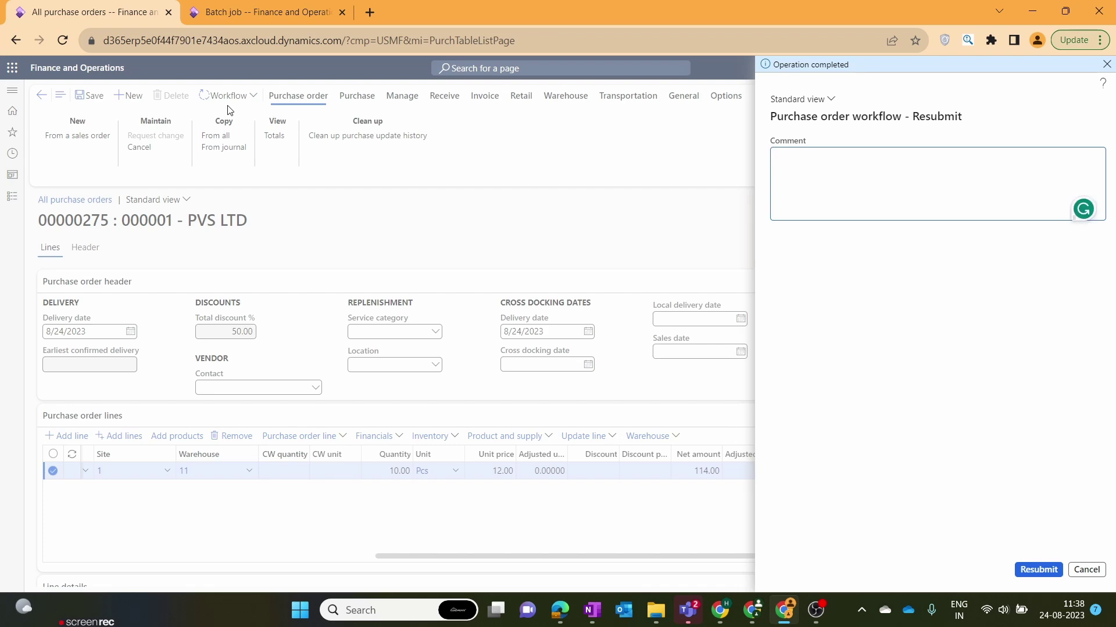
text(Purchase orde)
key(ctrl+a)
text(Purchase order quantity changed. Please approve this purchase order.)
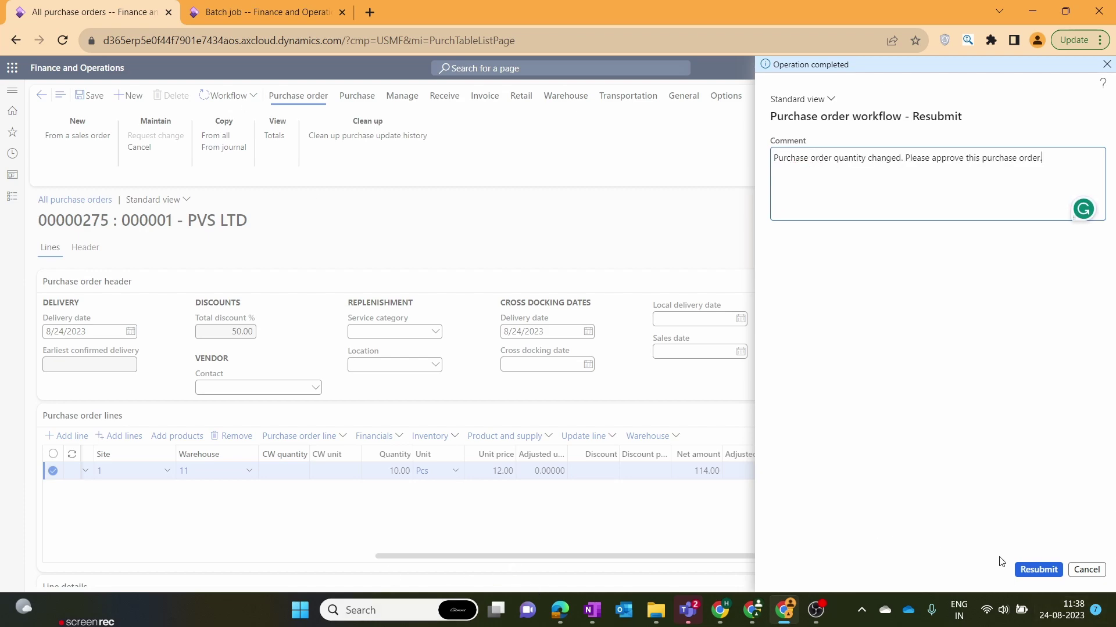
click(1037, 572)
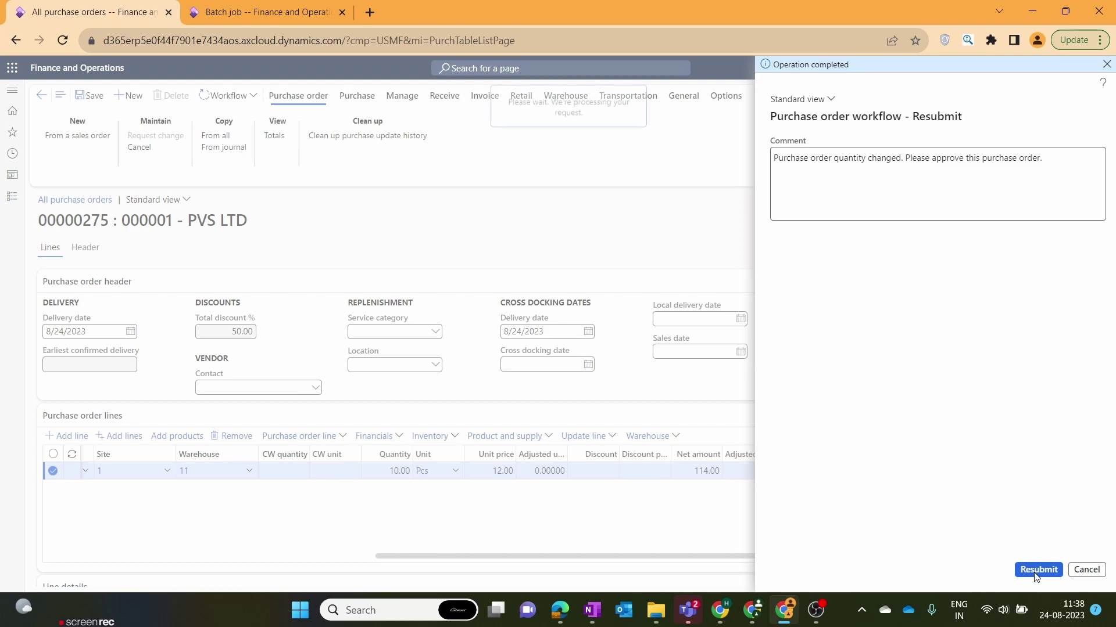